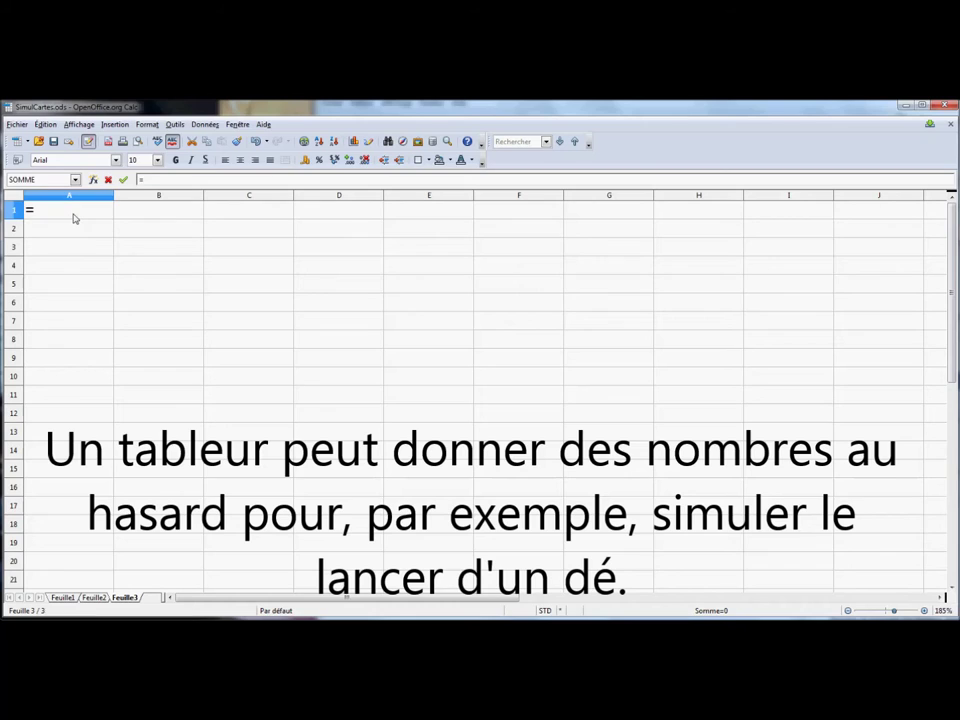
Enter the die-roll formula =ALEA.ENTRE.BORNES(1;6) in A1 and copy it down to A11
text(ALEA.E)
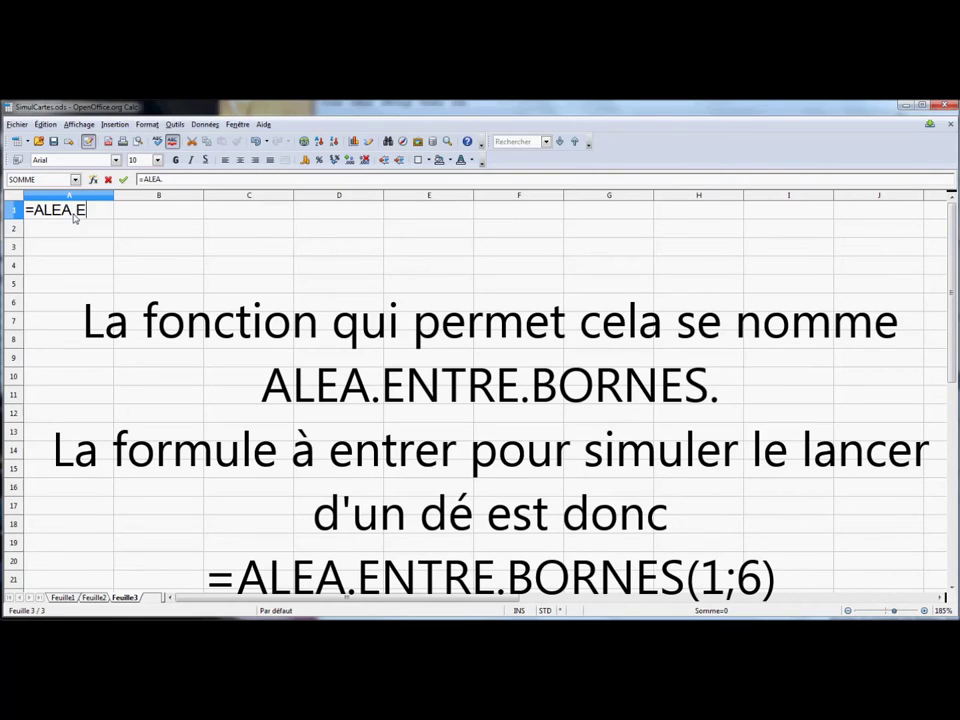
text(NTRE.BORNES)
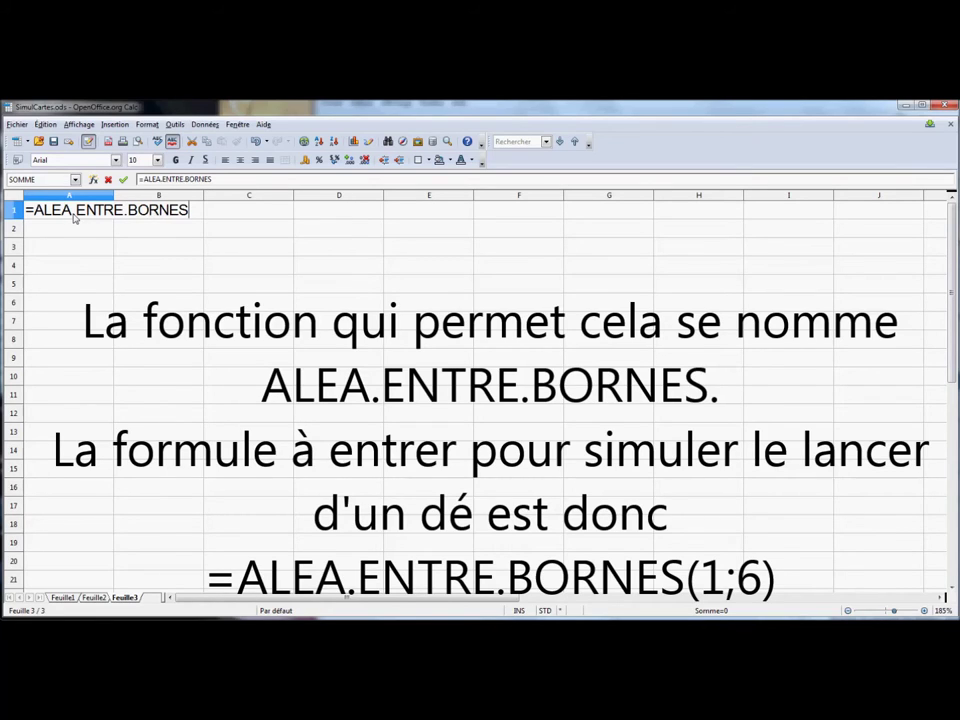
text((1;6)
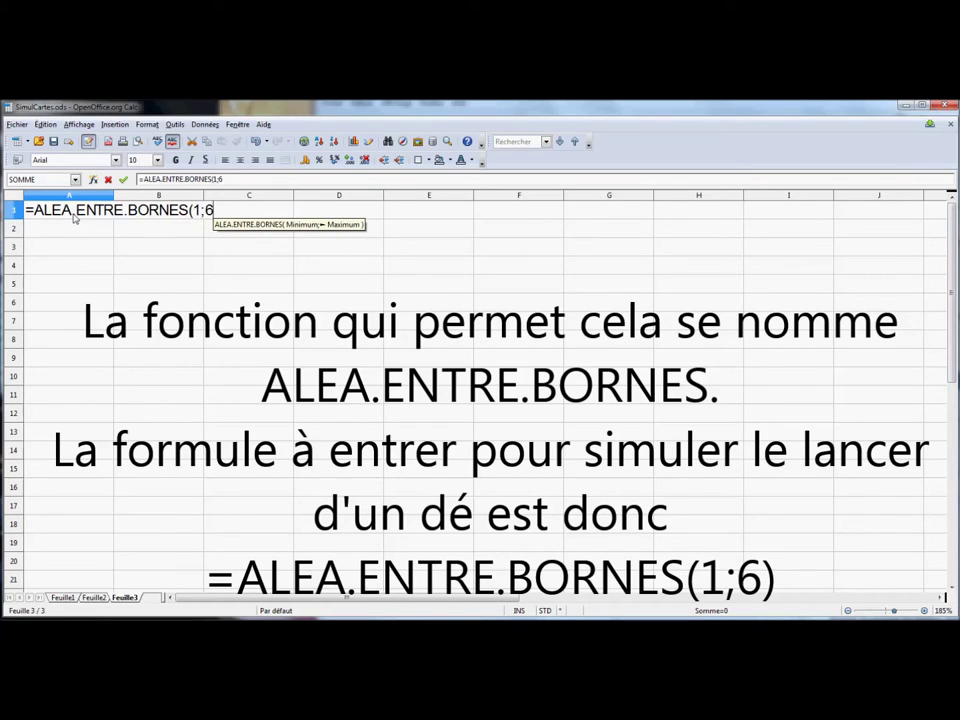
text())
key(Return)
click(74, 217)
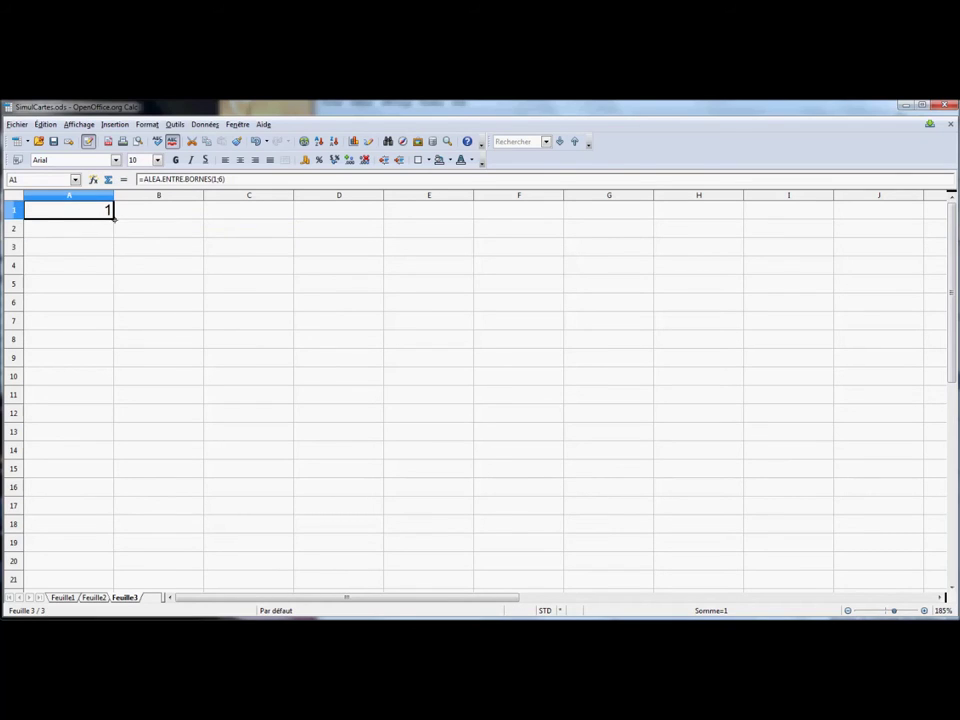
drag(113, 217, 113, 404)
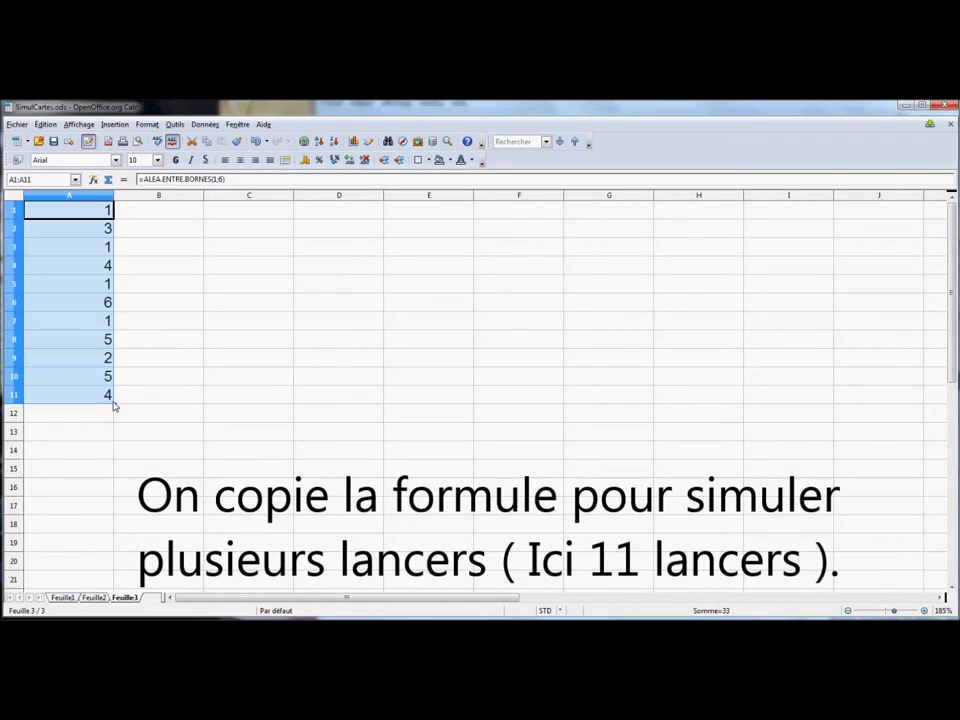
Label C1 "Face" and C2 "Effectif", and fill D1:I1 with the face numbers 1 to 6
click(224, 212)
text(Face)
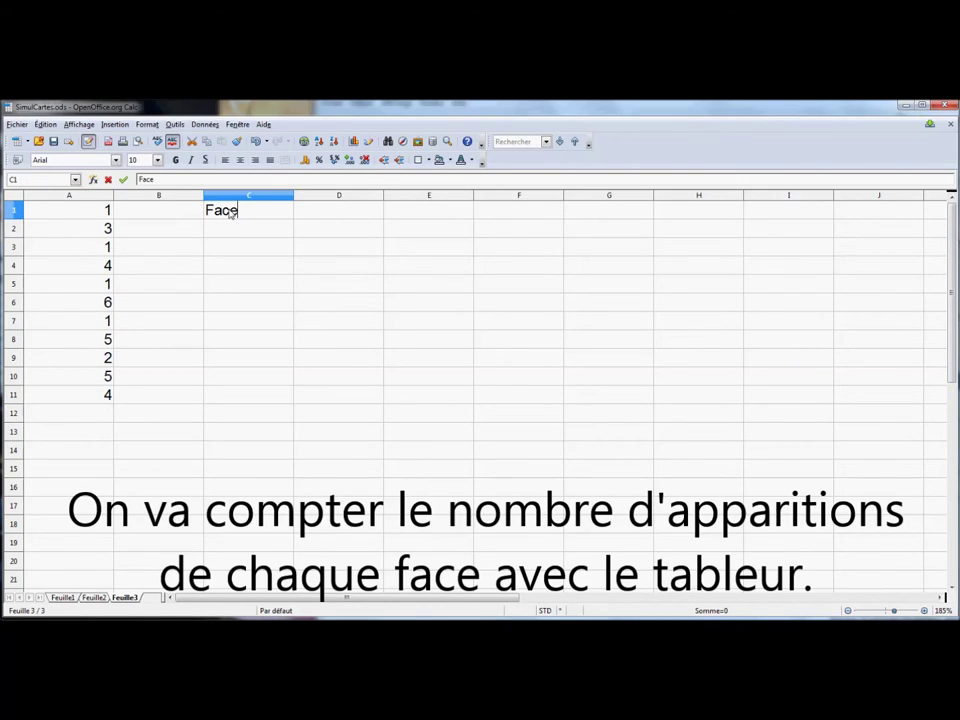
key(Tab)
text(1)
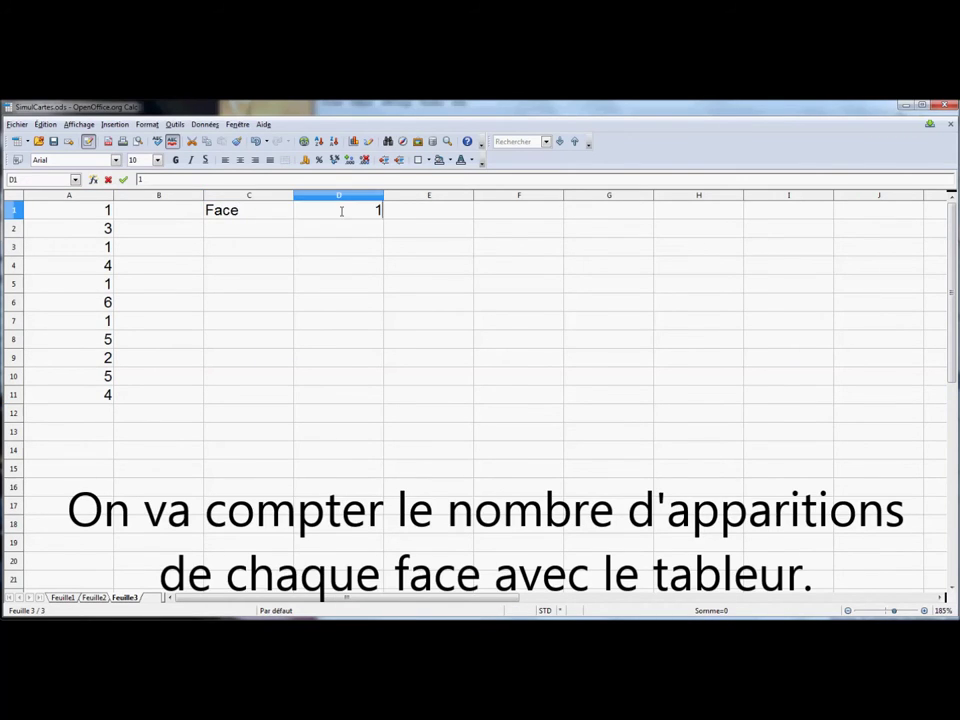
key(Return)
drag(383, 217, 795, 216)
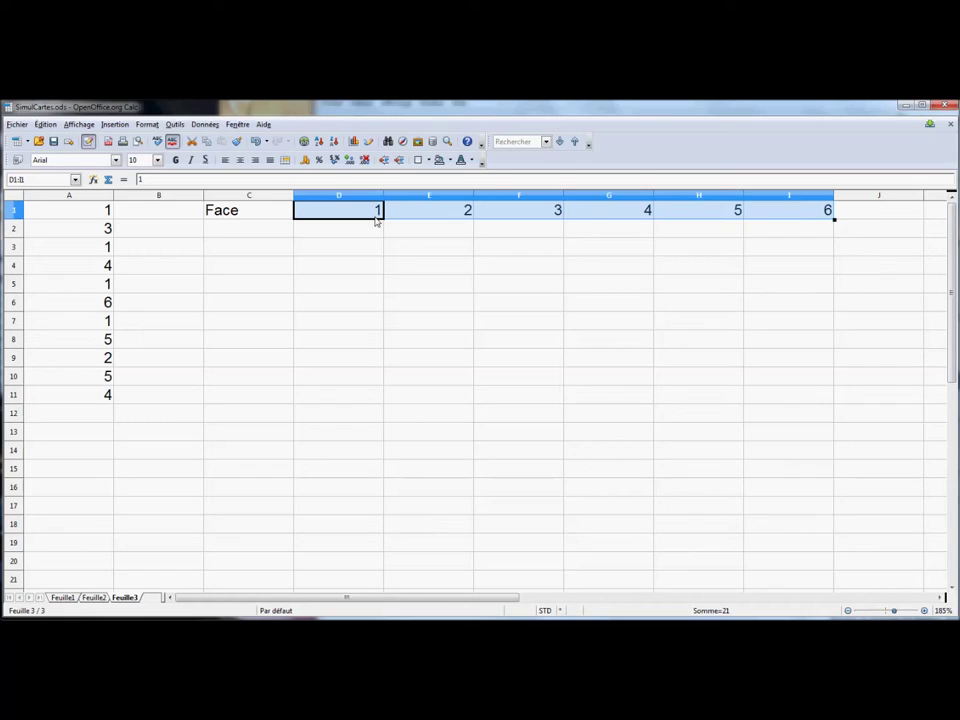
click(261, 227)
text(Effectif)
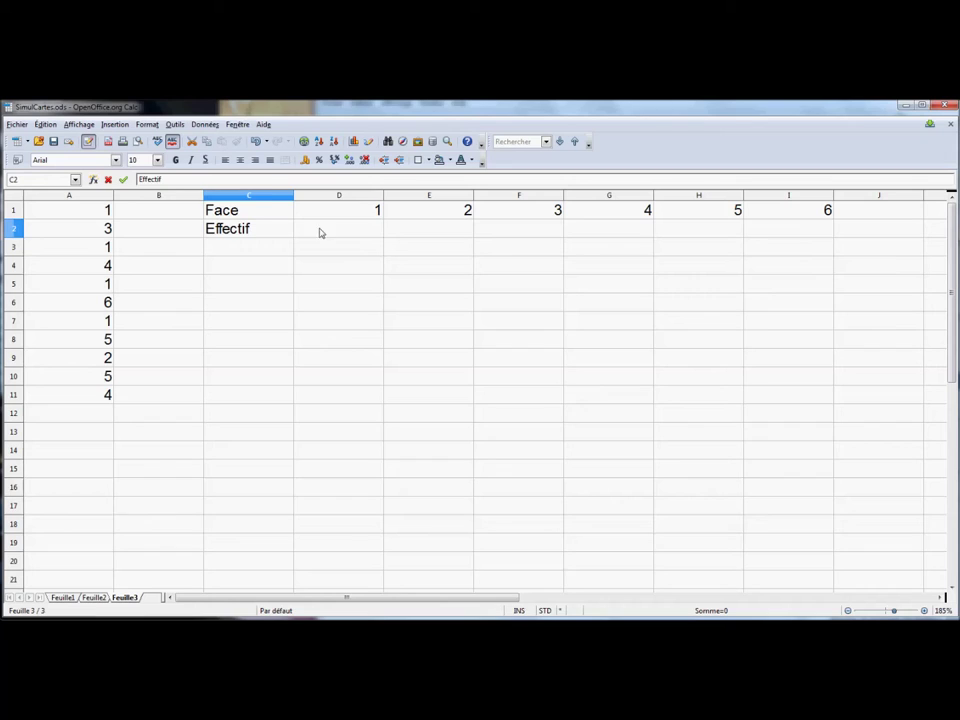
Count the rolls of face 1 in D2 with =NB.SI(A1:A11;D1) and recalculate the sheet to redraw the rolls
click(323, 232)
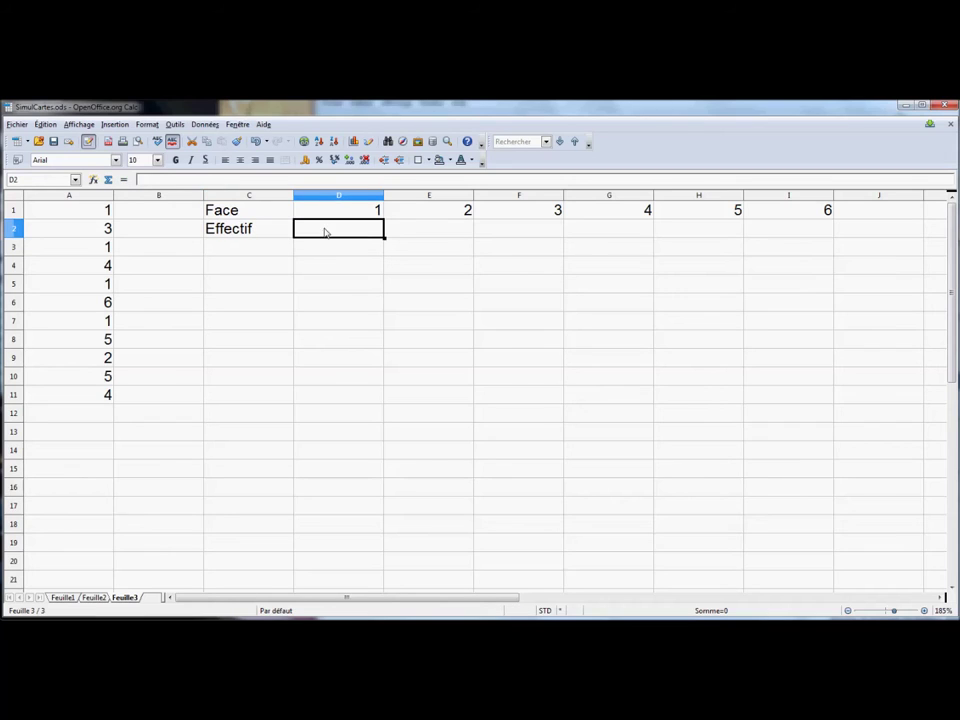
text(=nb)
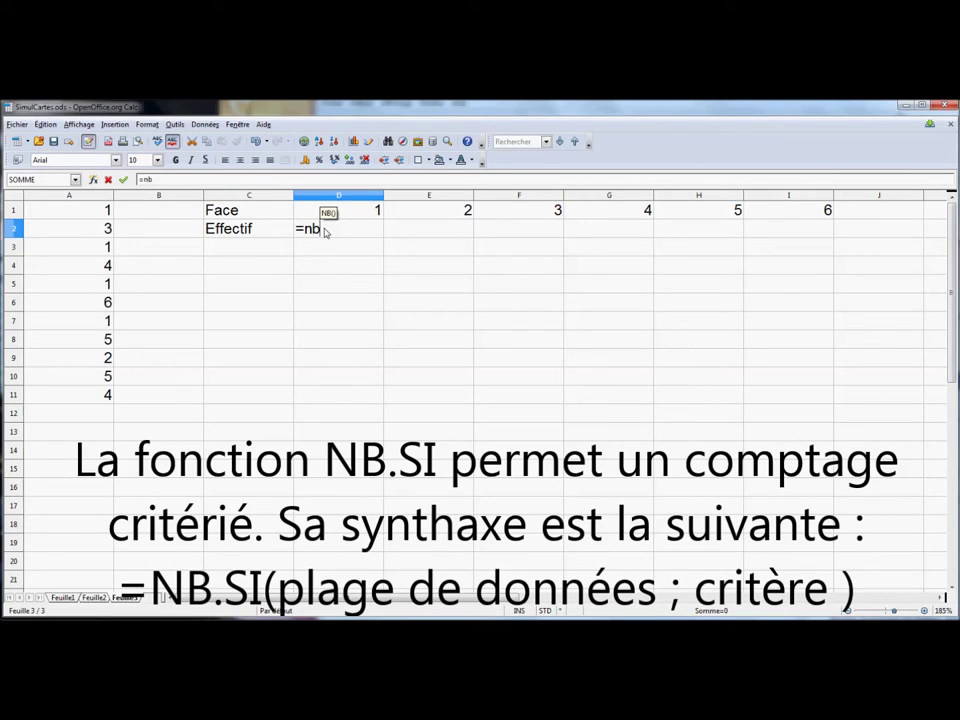
text(.si()
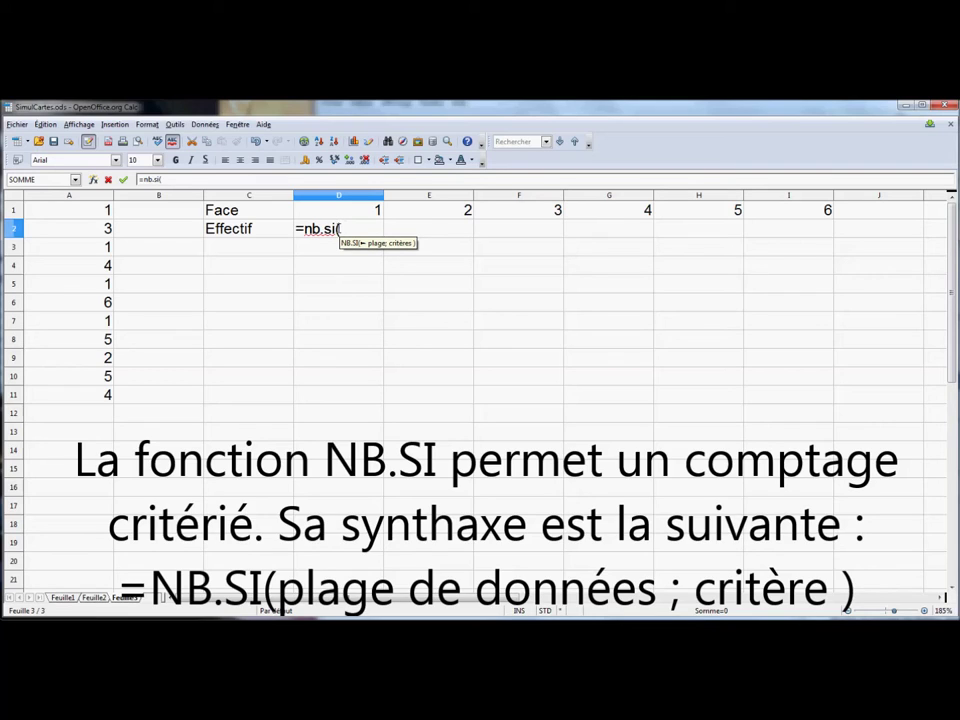
drag(74, 210, 80, 397)
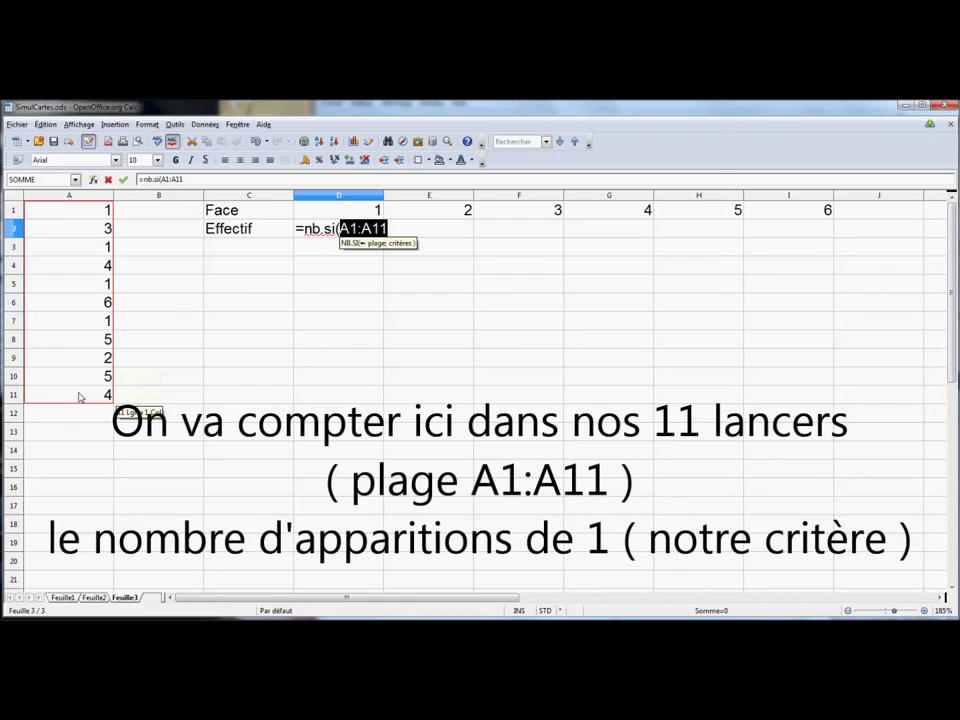
text(;)
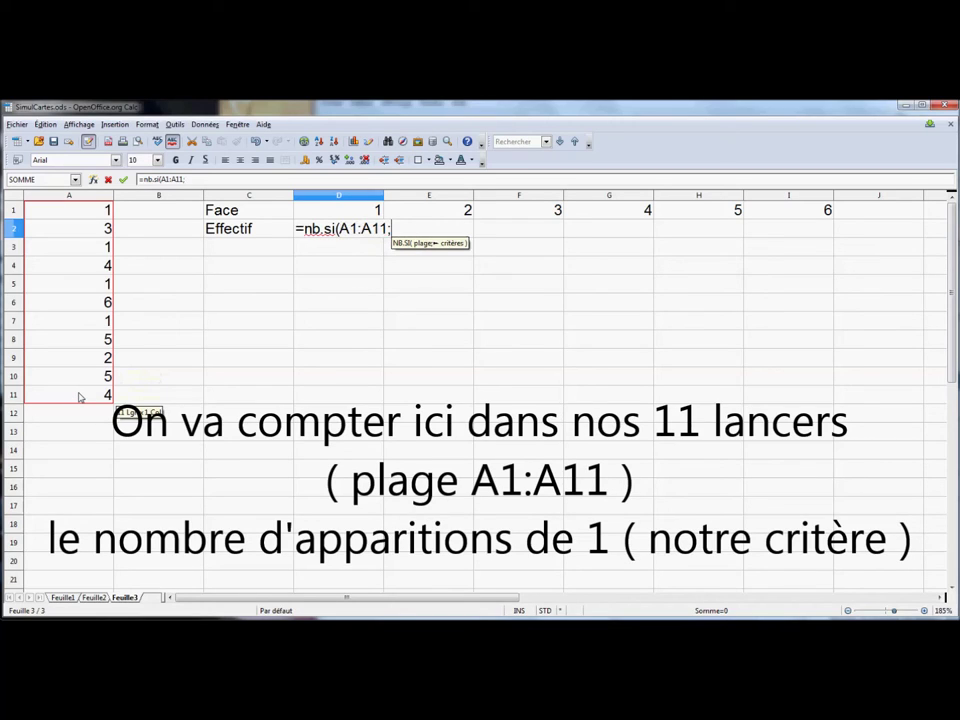
click(352, 212)
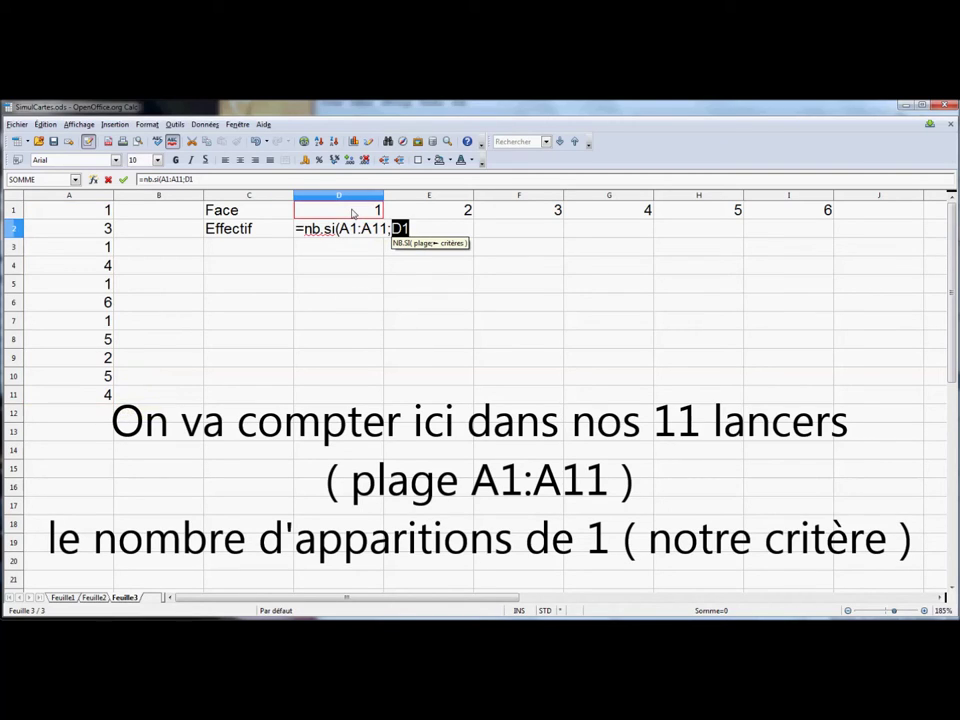
text())
key(Return)
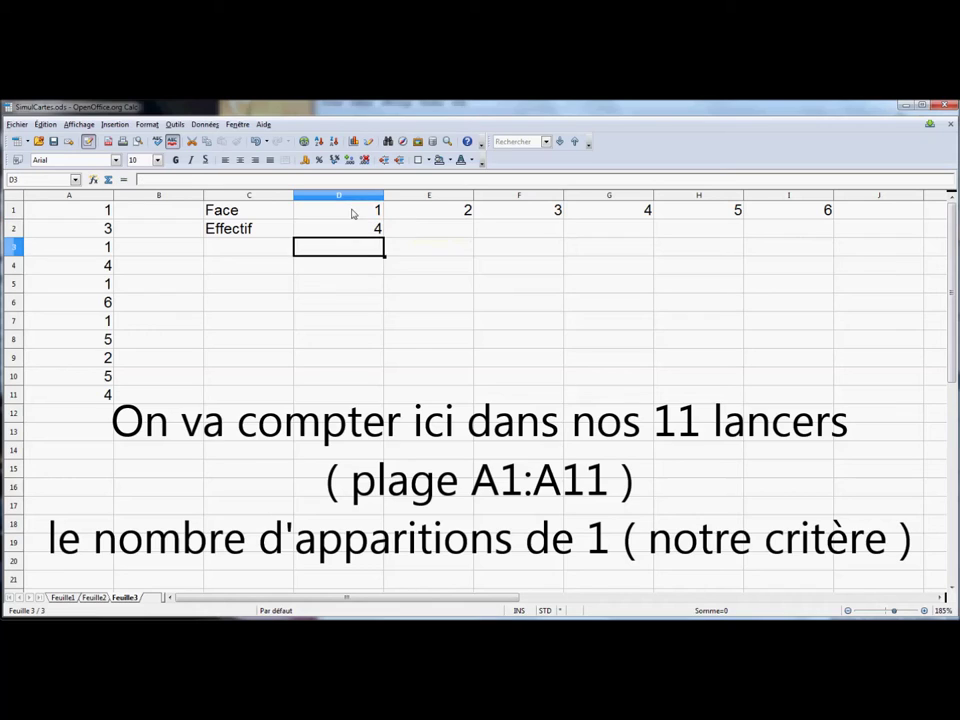
click(355, 234)
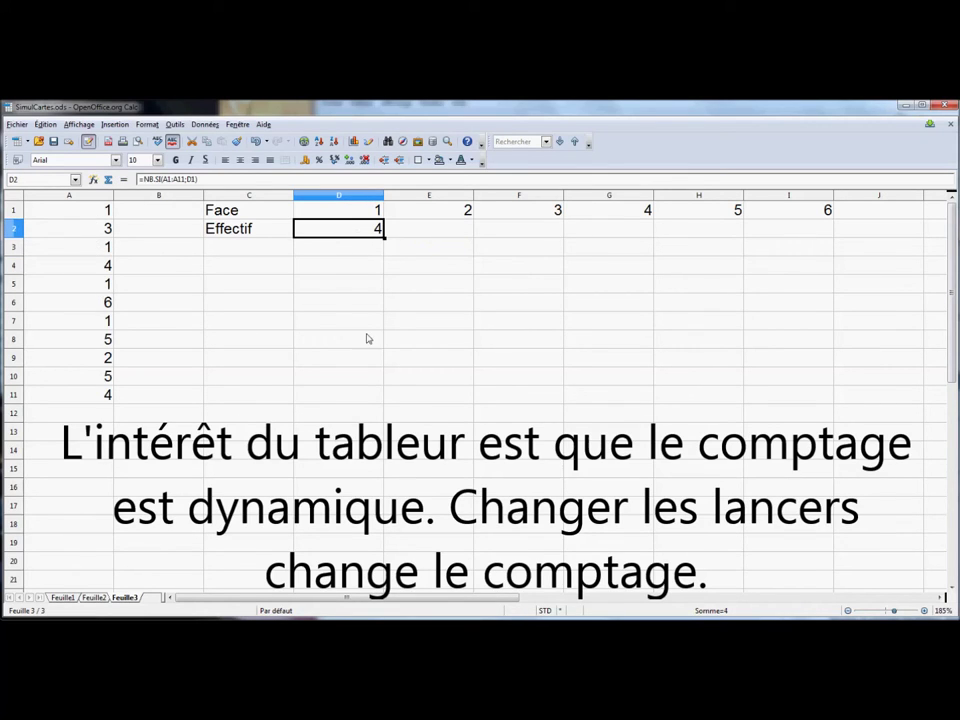
key(F9)
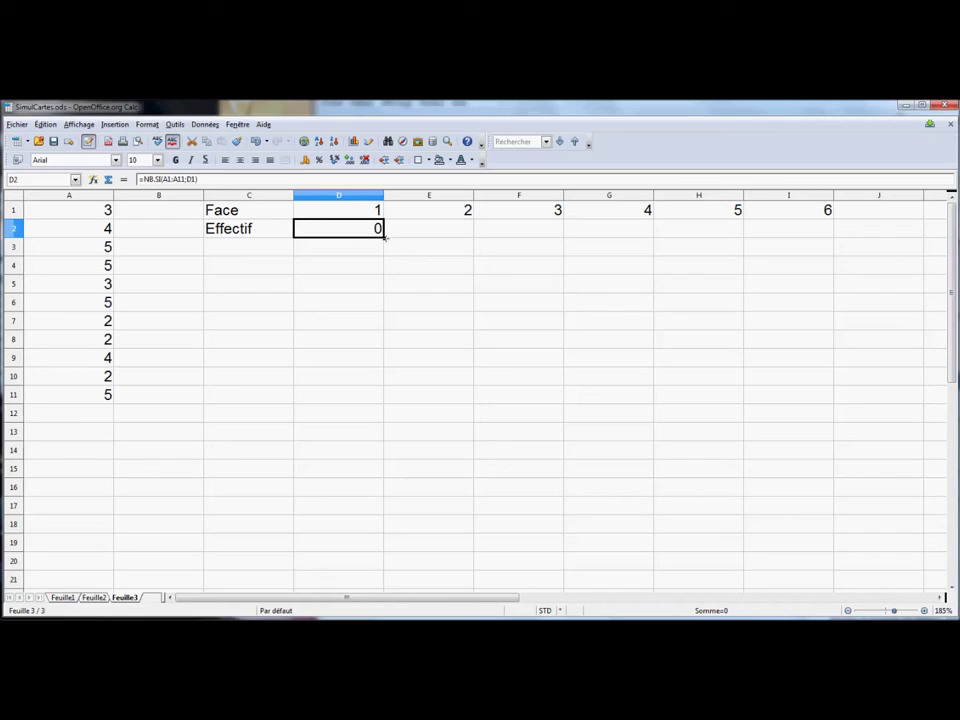
Try copying the relative count formula from D2 across to I2 and inspect the data range in E2's copy
drag(383, 235, 441, 244)
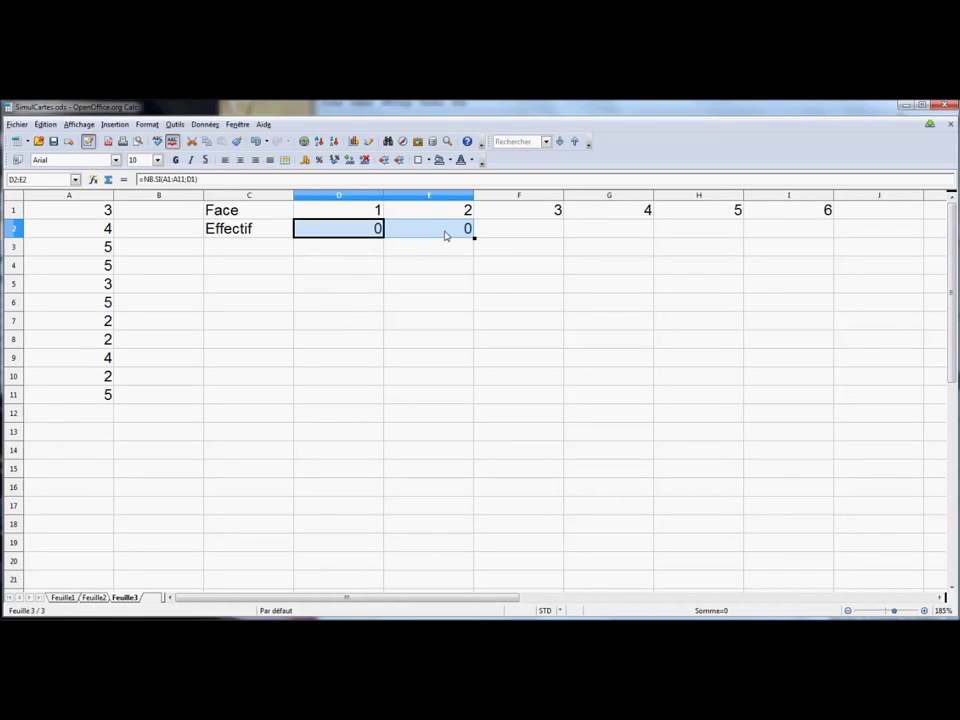
click(446, 234)
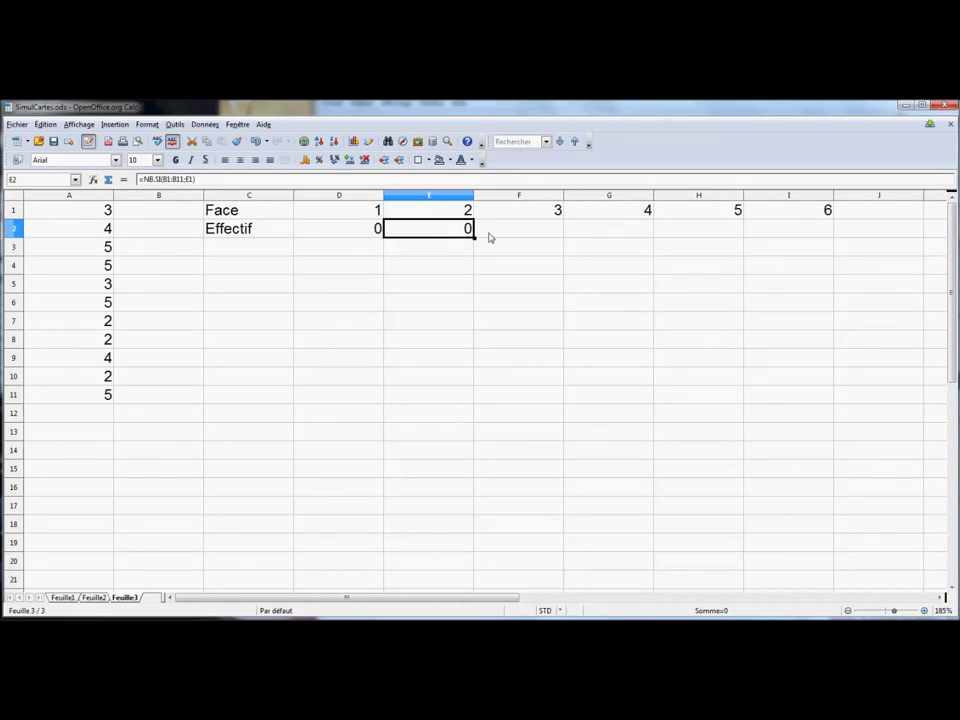
drag(474, 237, 781, 241)
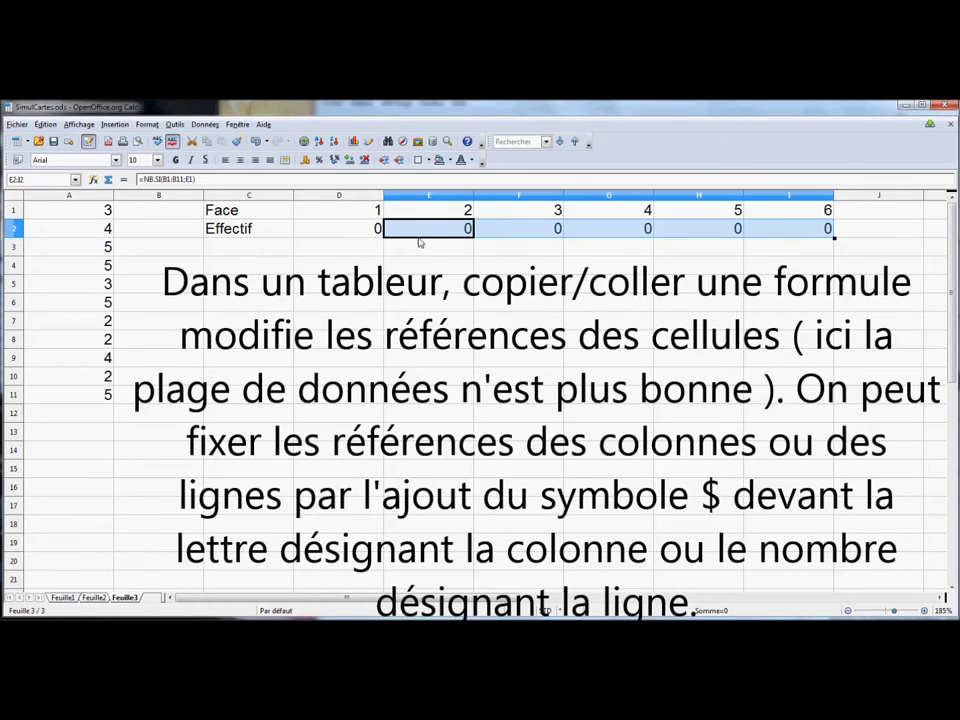
double_click(414, 233)
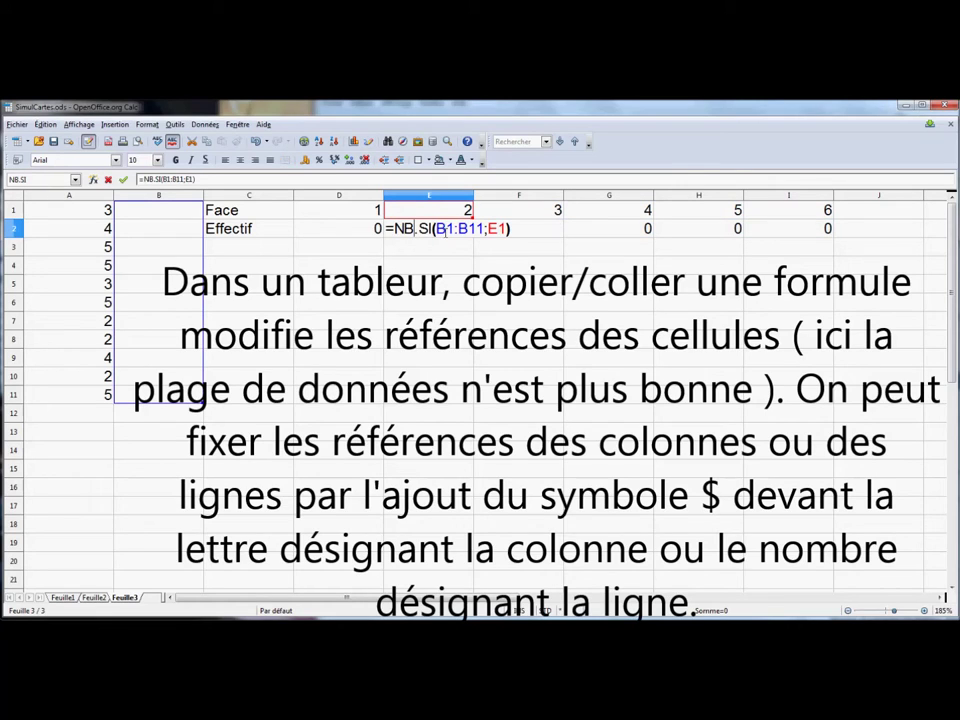
drag(435, 229, 483, 229)
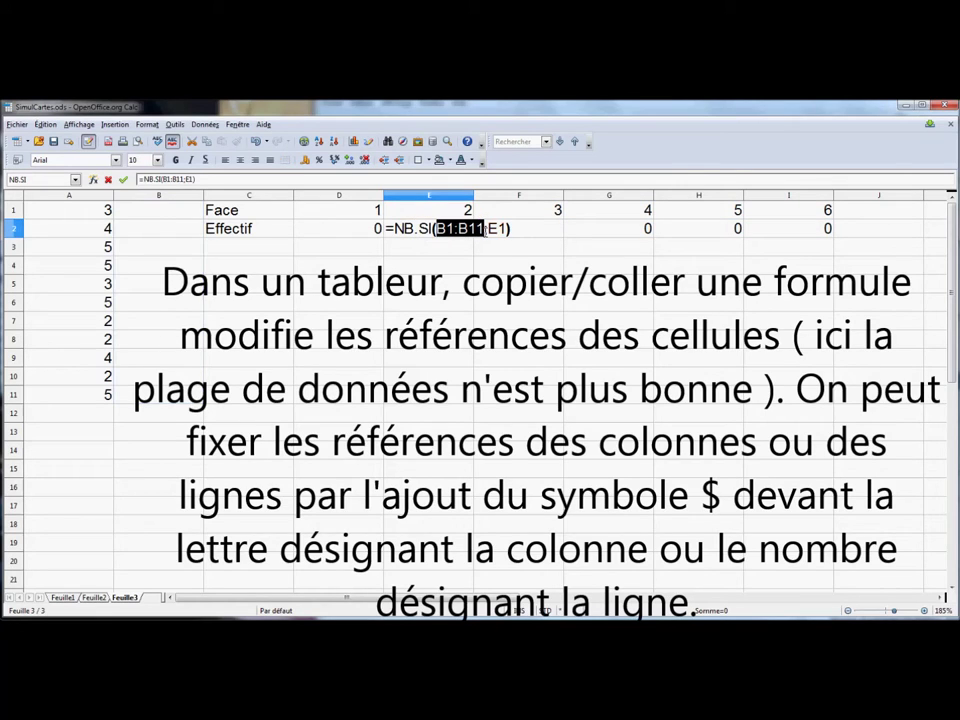
click(363, 233)
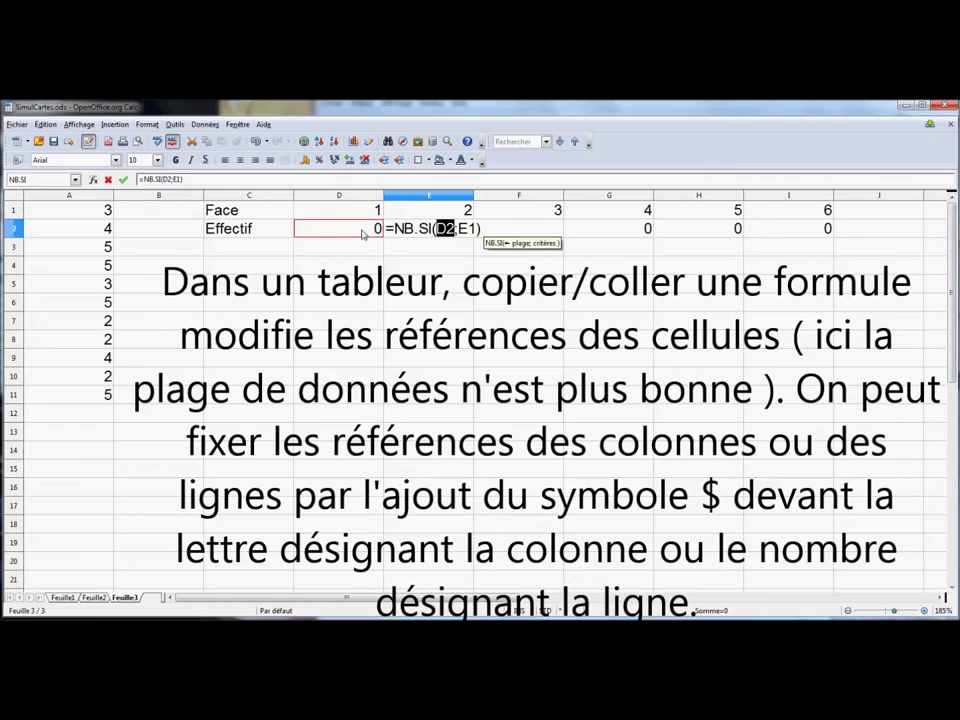
key(Escape)
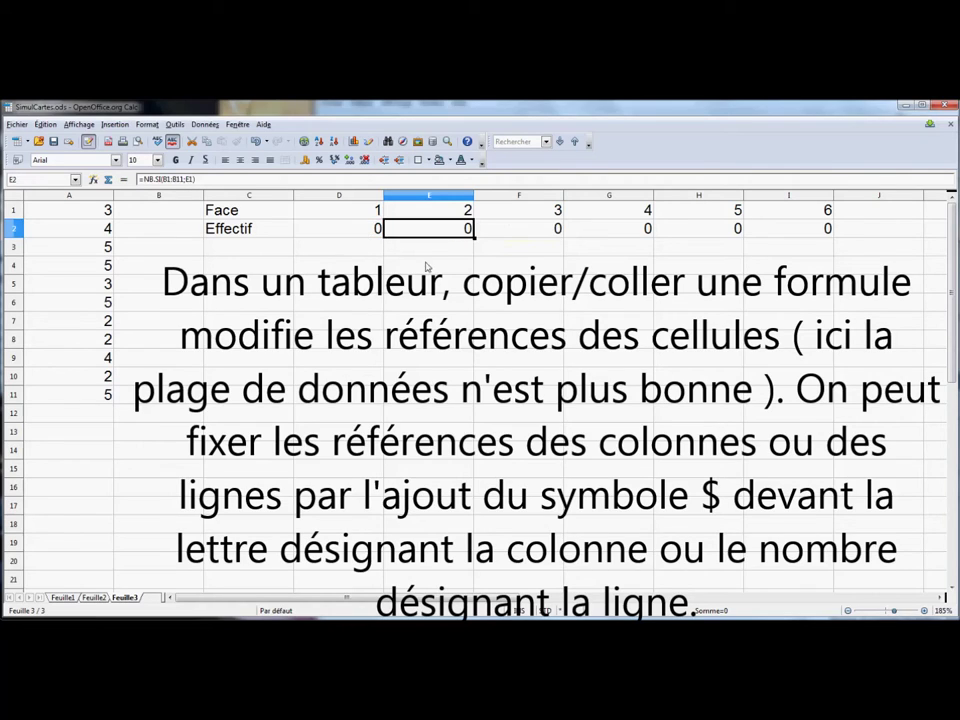
Fix the column references of the data range in D2 so the formula reads =NB.SI($A1:$A11;D1)
click(358, 232)
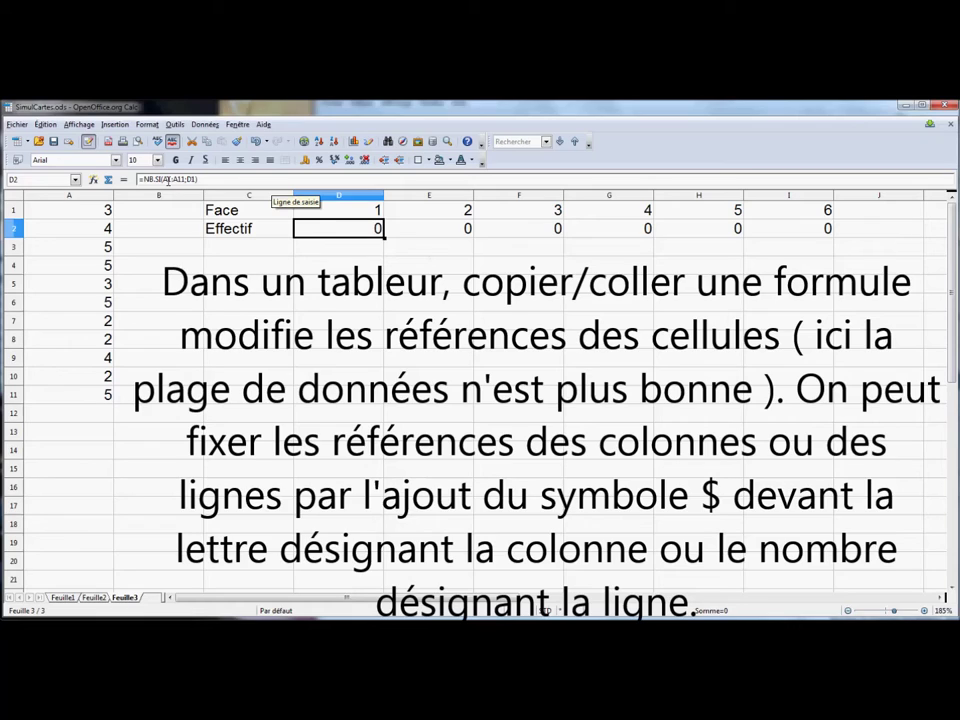
double_click(315, 228)
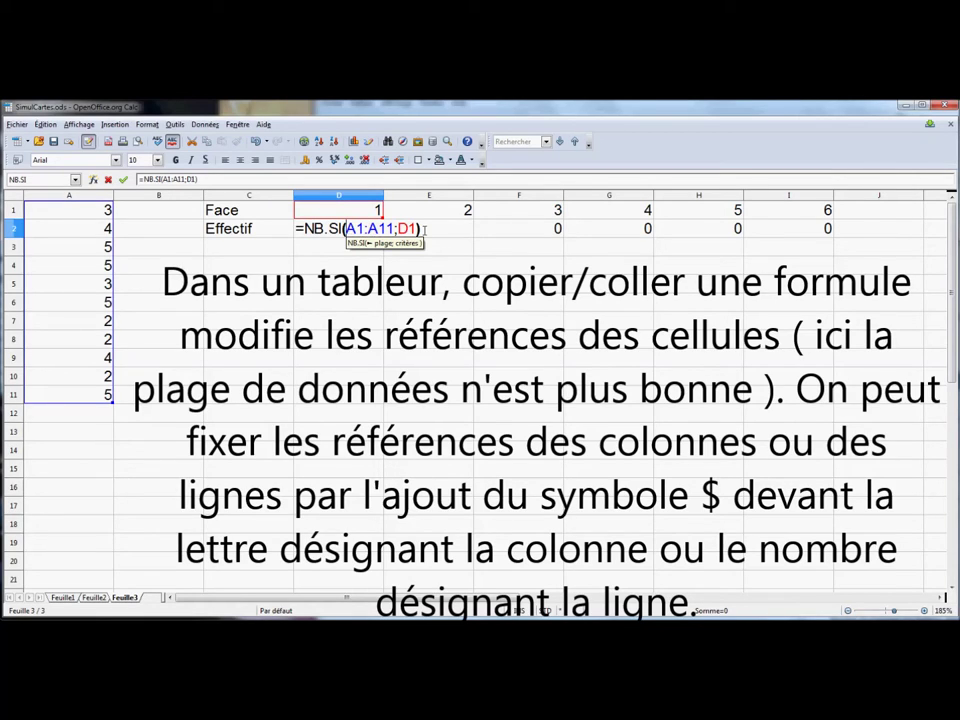
text($)
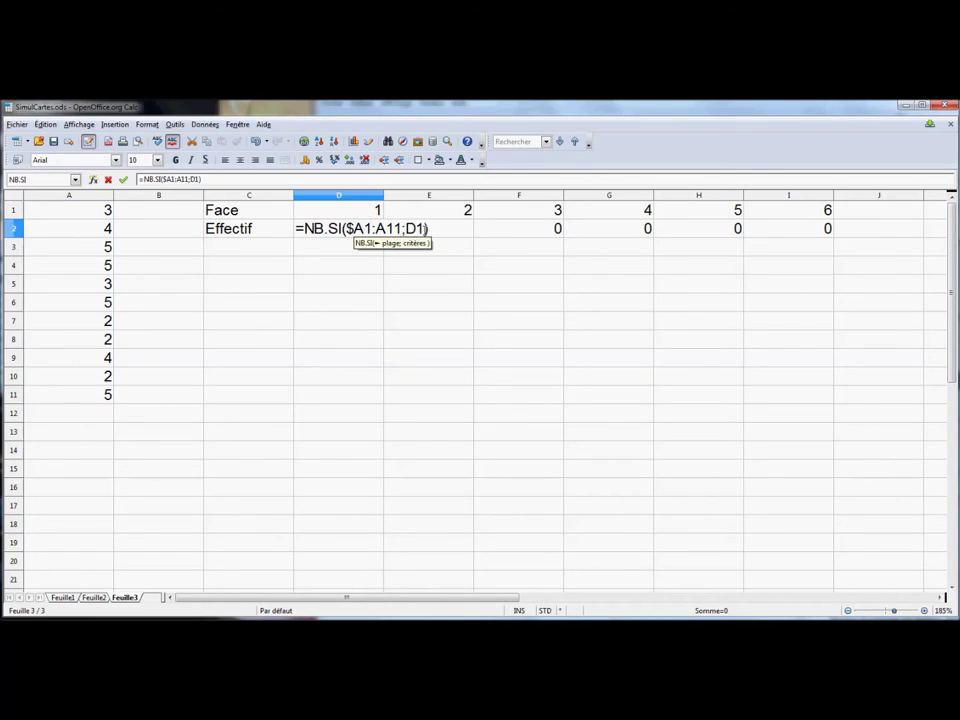
click(375, 228)
text($)
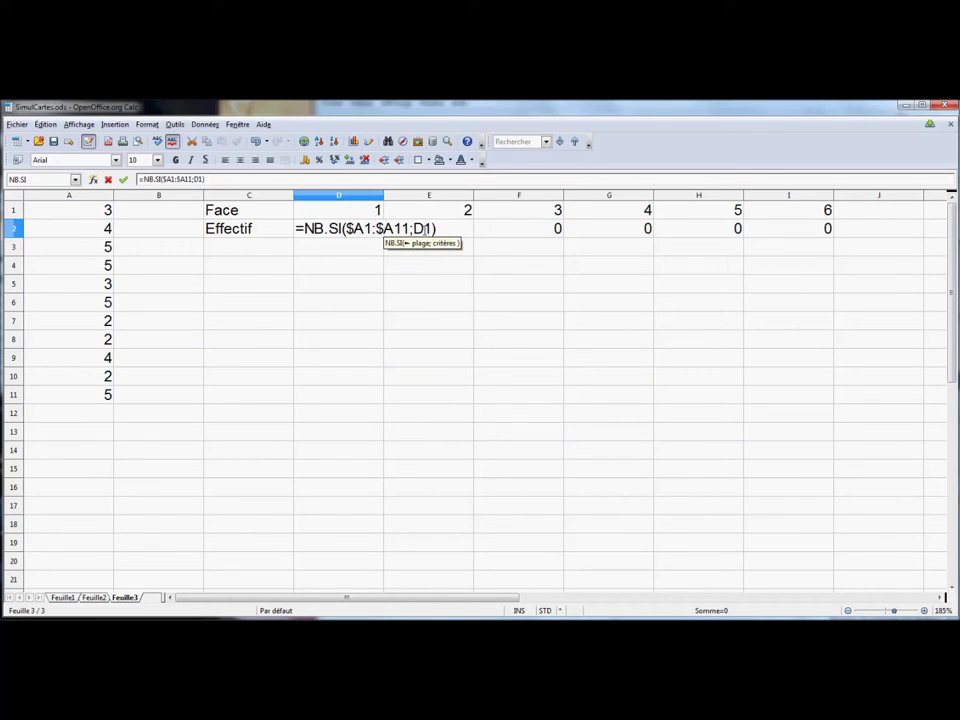
key(Return)
Copy the corrected count formula from D2 across to I2, checking the references in E2
click(349, 231)
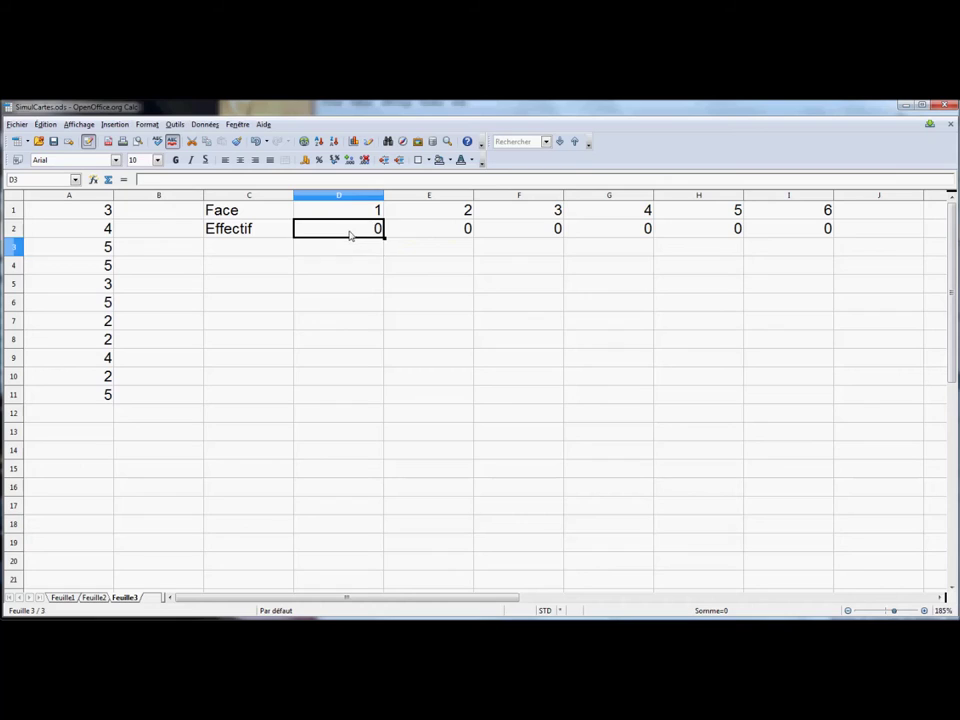
drag(384, 237, 462, 238)
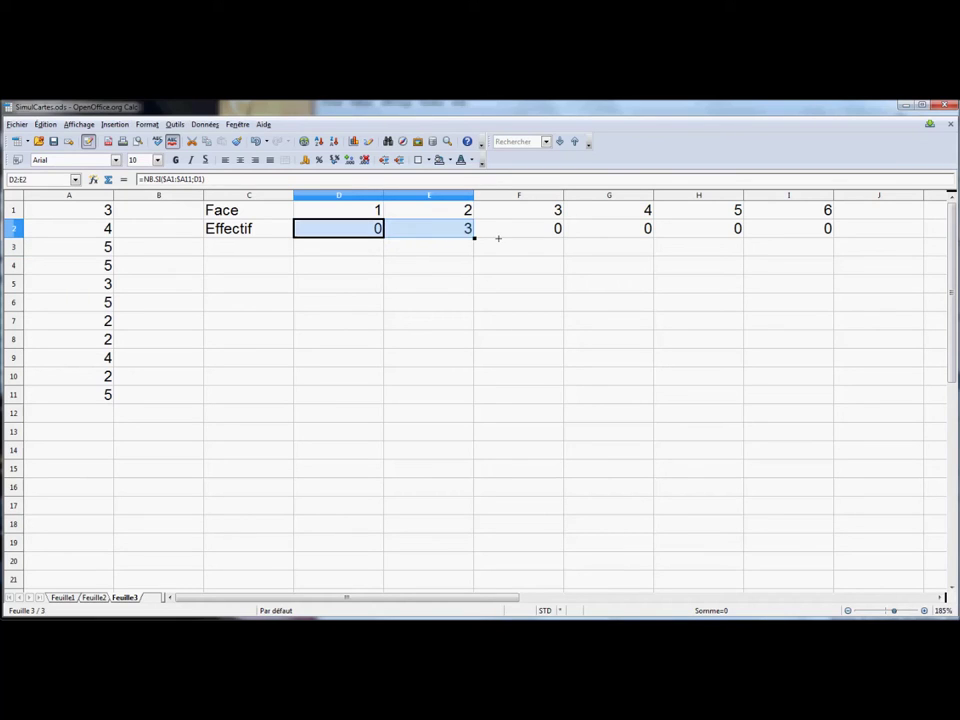
double_click(420, 228)
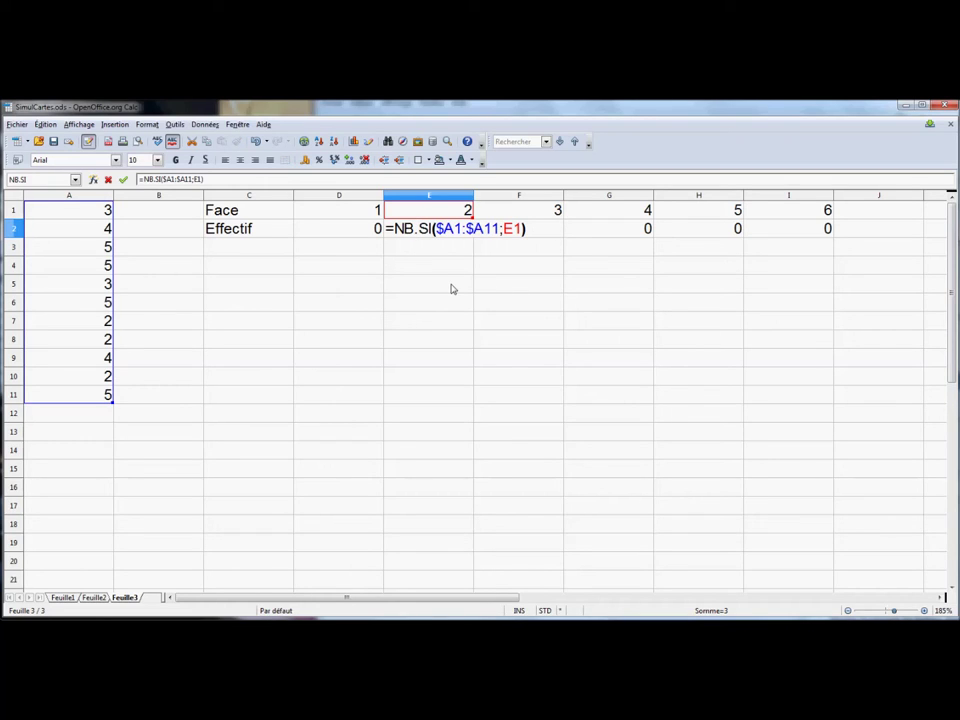
key(Escape)
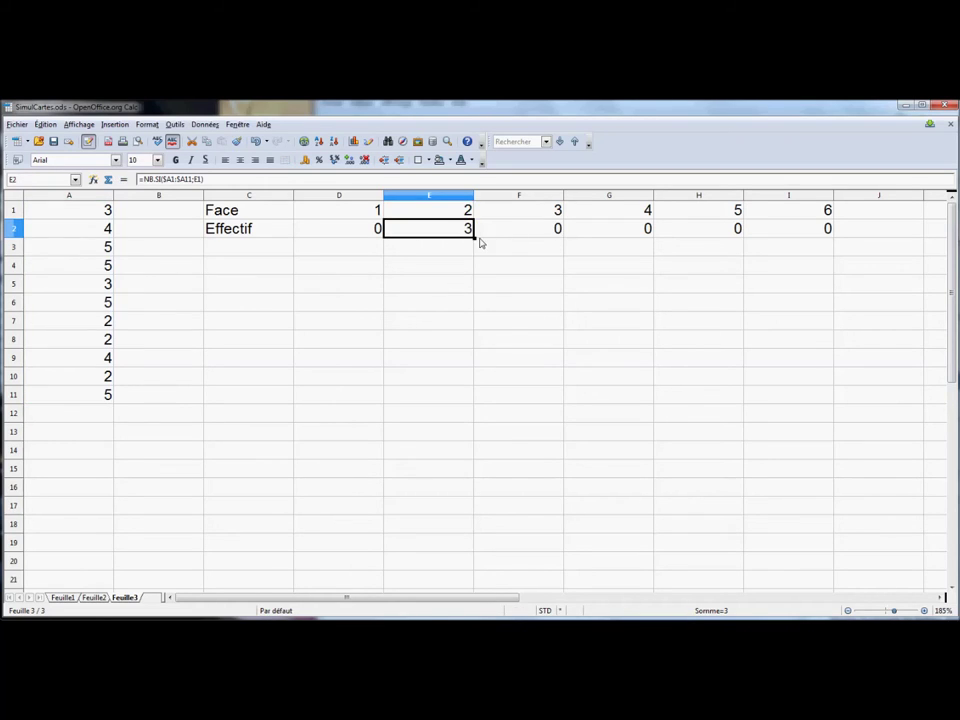
drag(476, 239, 797, 242)
Enter the heading "Total" in J1
click(874, 214)
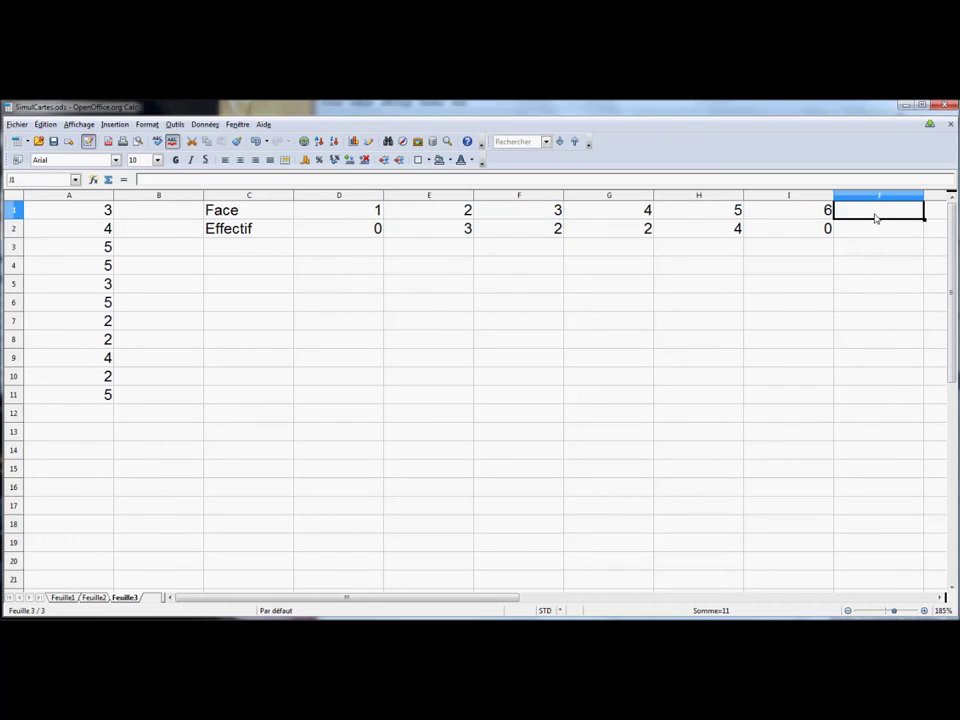
text(Total)
key(Return)
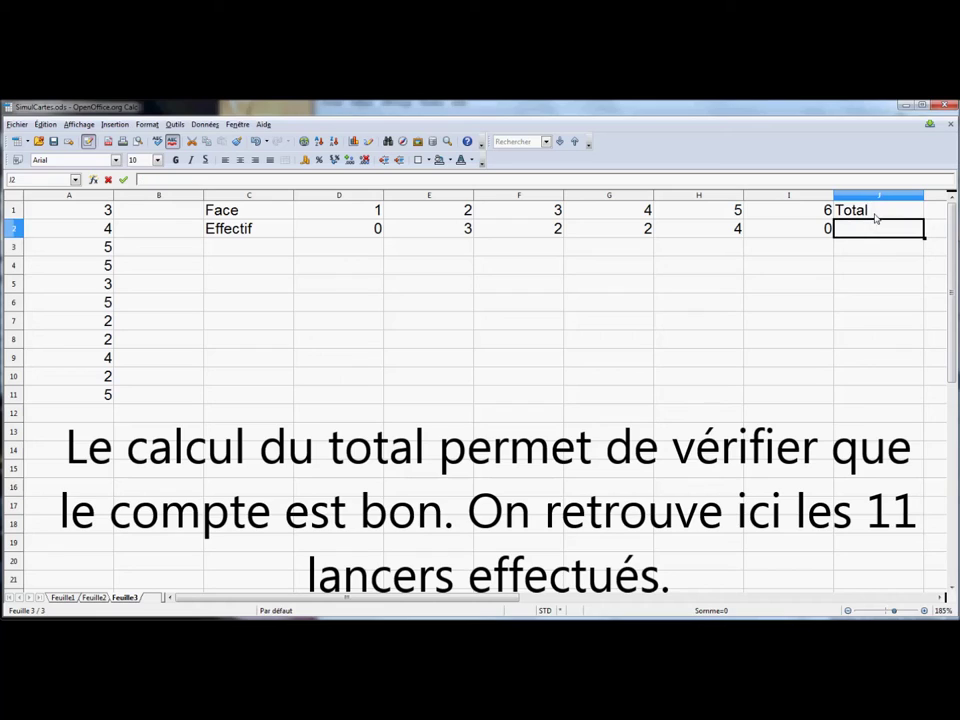
Enter the formula =SOMME(D2:H2) in J2 to total the face counts
text(=SO)
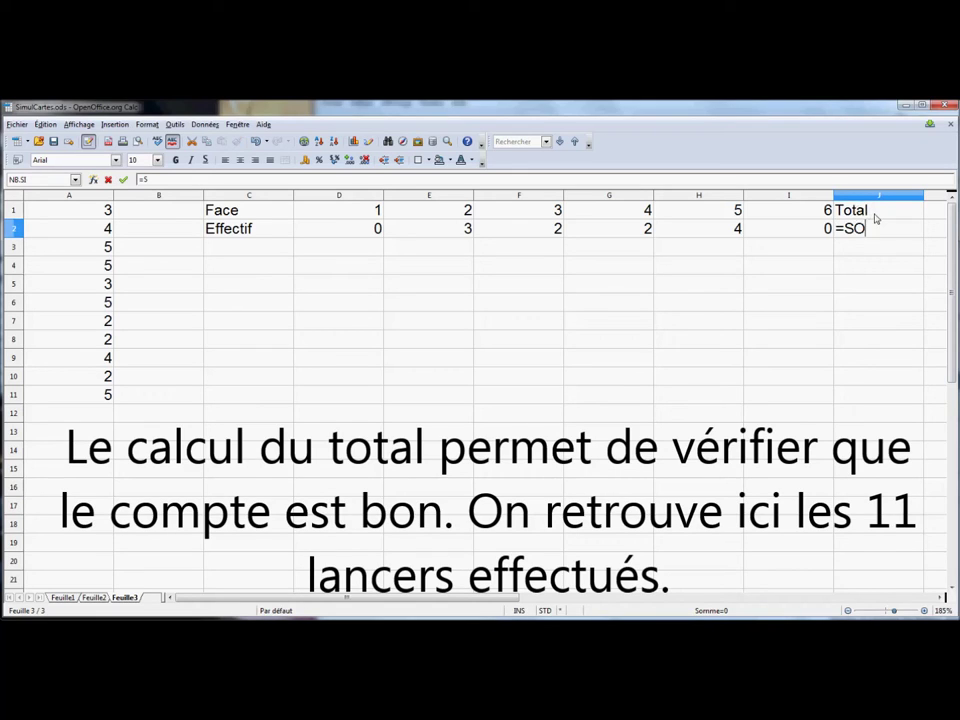
text(MME5)
key(BackSpace)
text(()
drag(360, 229, 713, 233)
text())
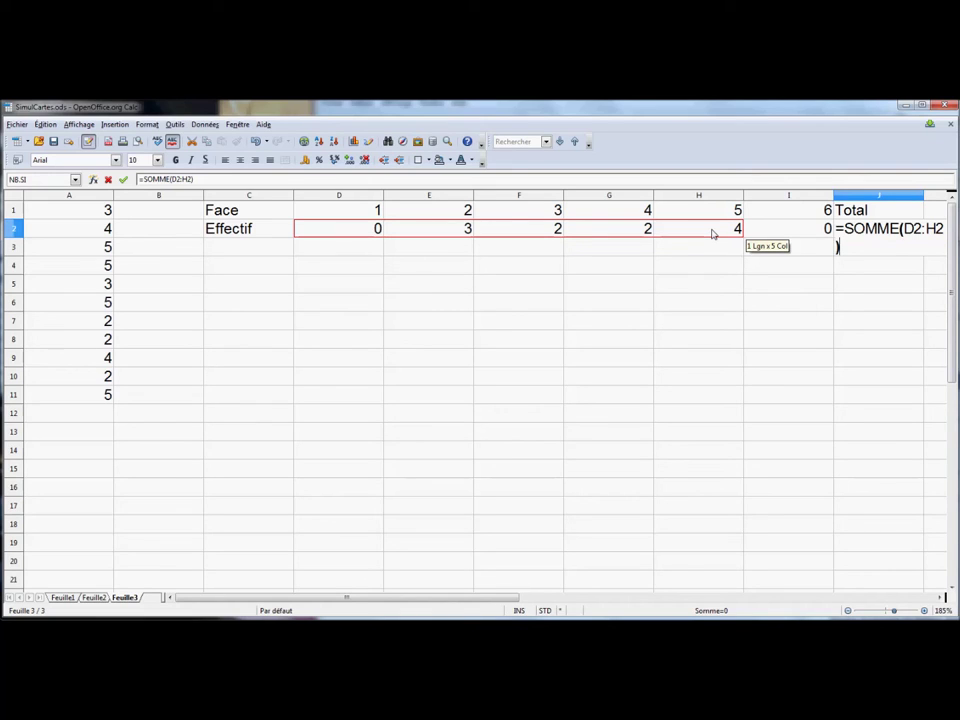
key(Return)
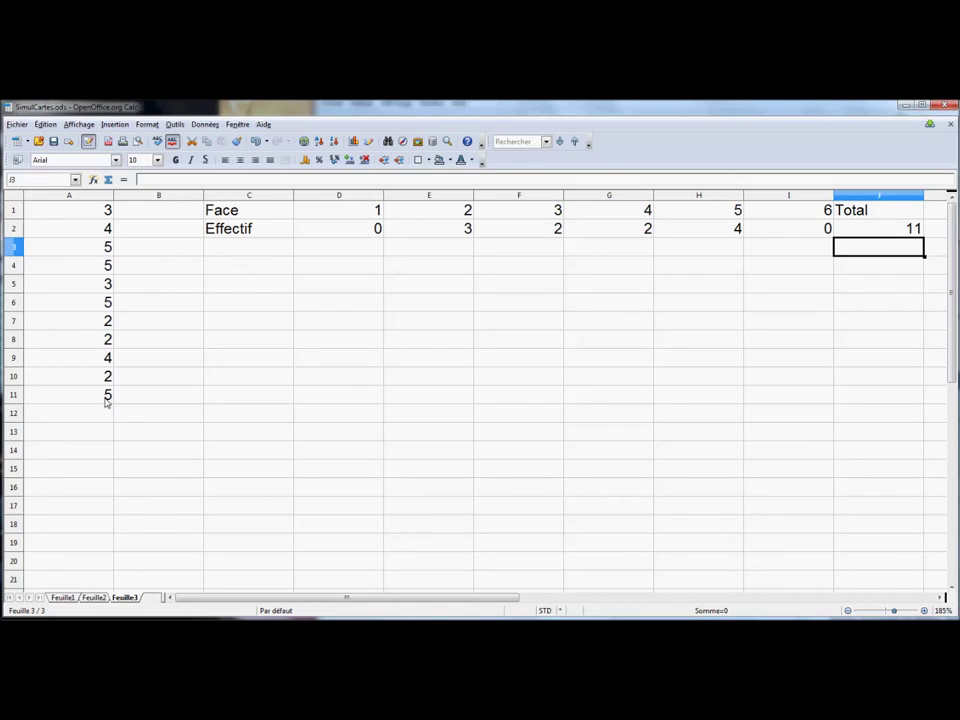
Enter the row label "Fréquence" in C3, below "Effectif"
click(240, 253)
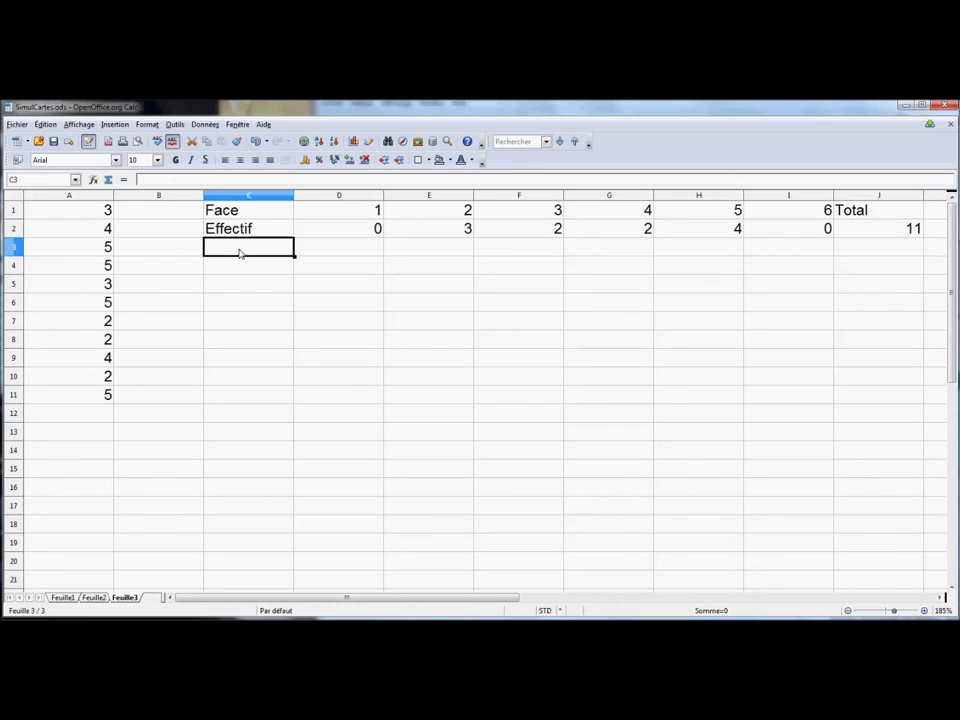
text(Fré)
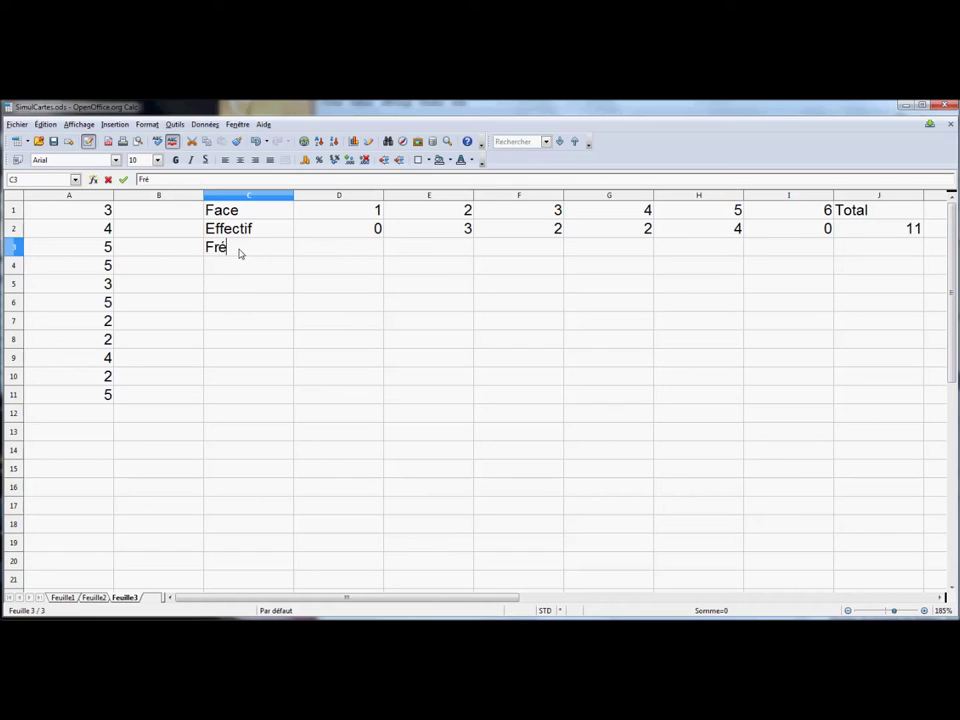
text(quence)
key(Tab)
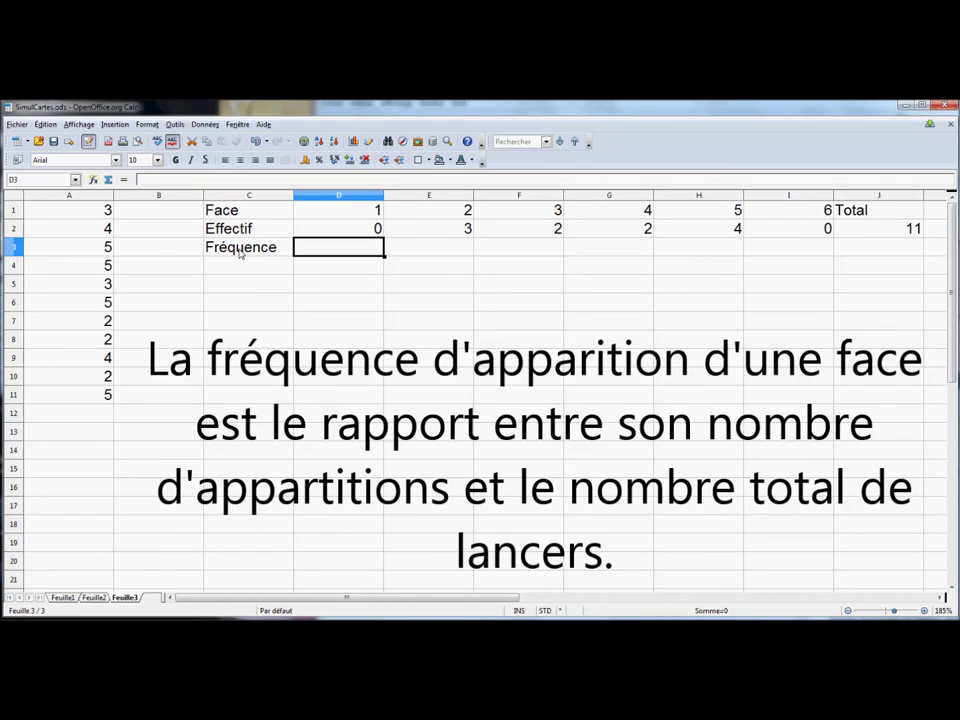
Enter the frequency formula =D2/$J2 in D3 and copy it across to I3
text(=)
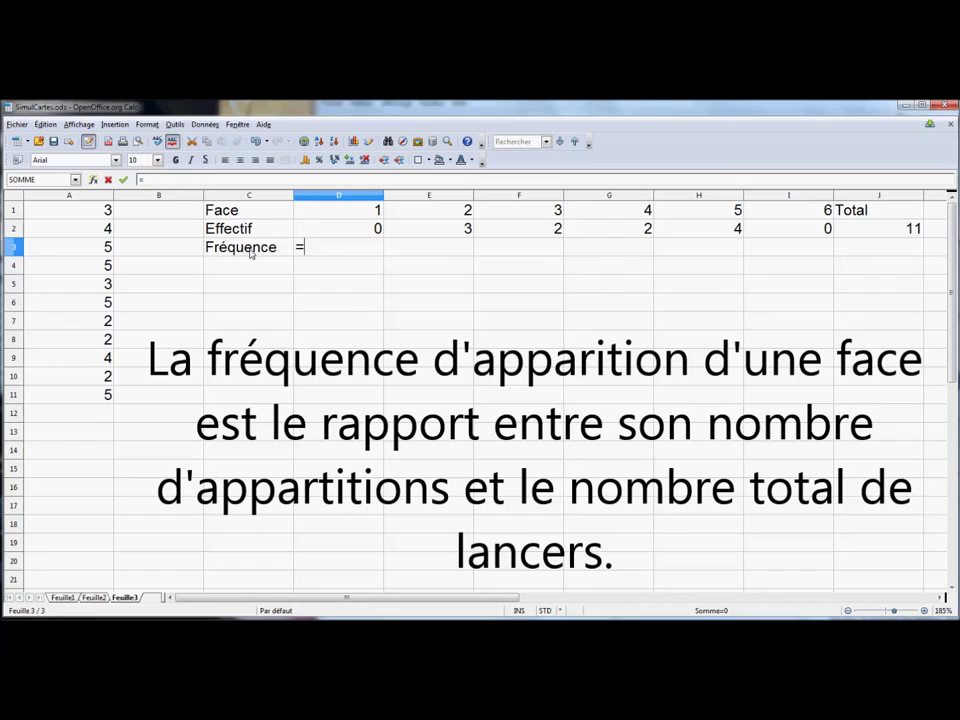
click(317, 236)
text(/)
click(856, 231)
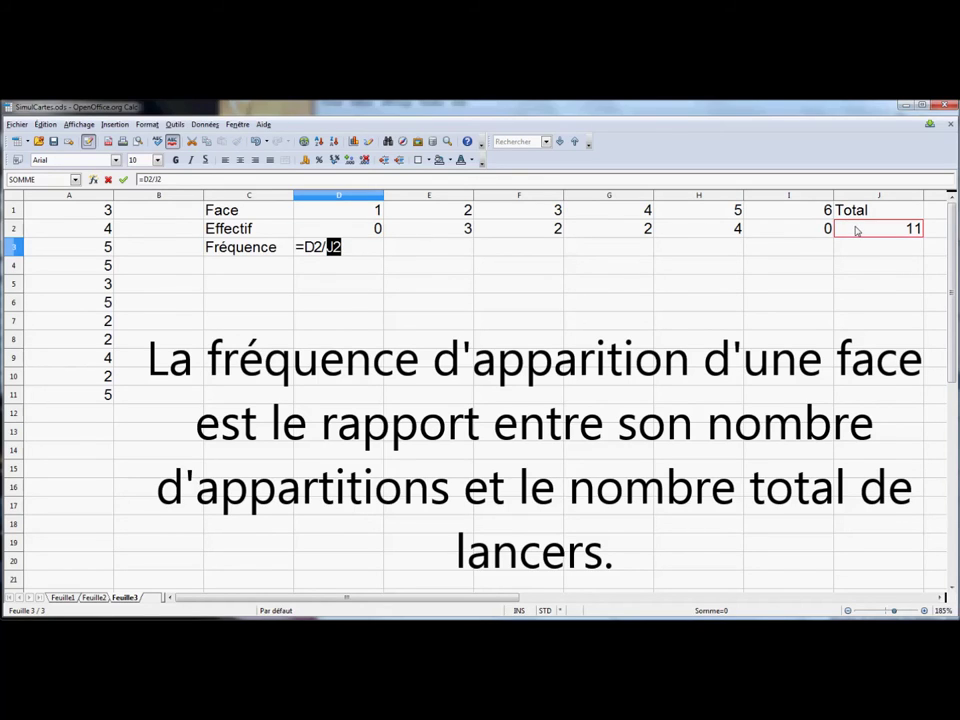
click(184, 182)
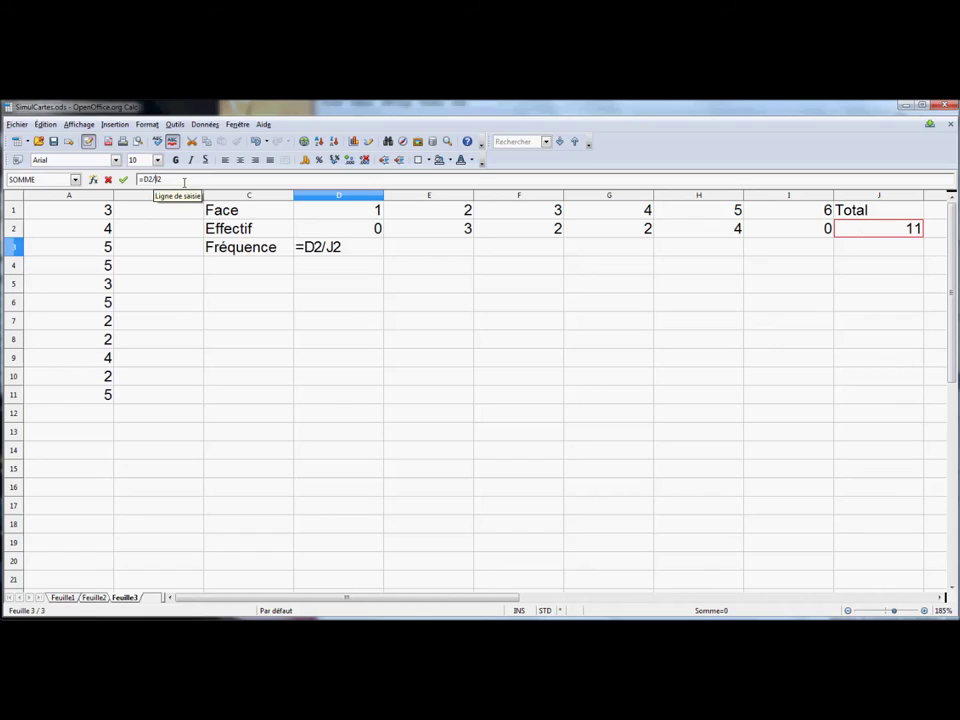
text($)
key(Return)
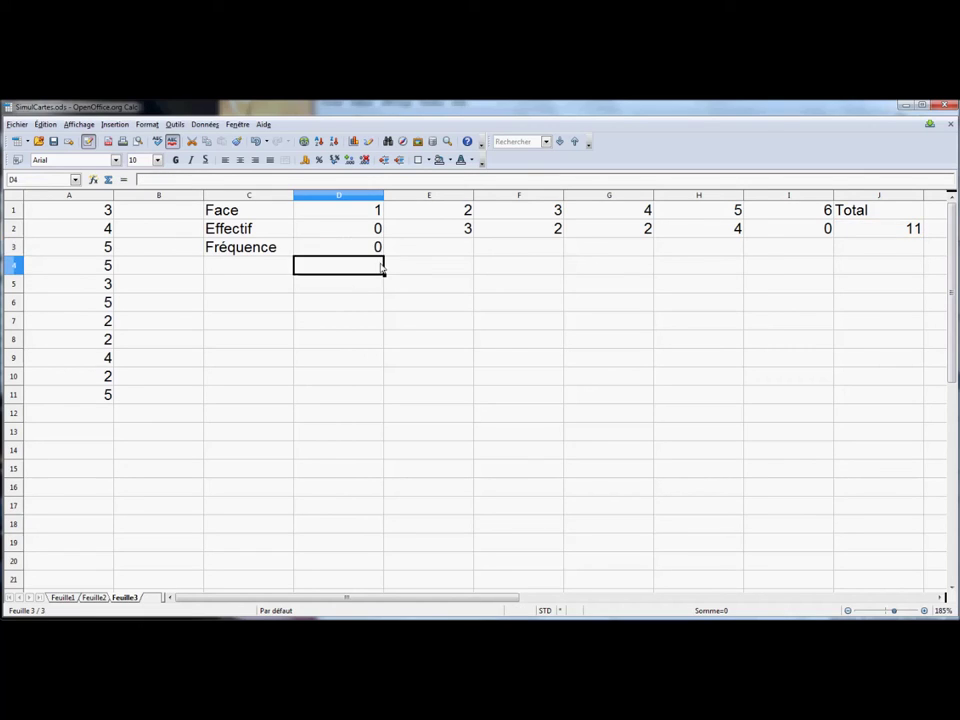
click(379, 250)
drag(384, 255, 795, 255)
Copy the total formula from J2 down to J3 and save the spreadsheet
click(898, 232)
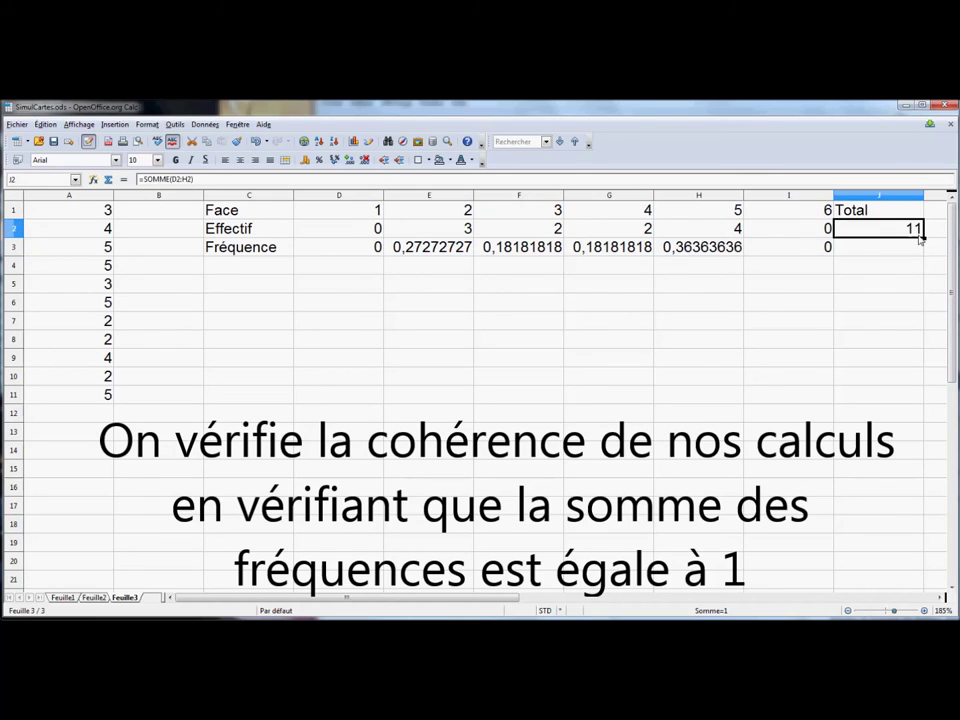
drag(924, 236, 915, 258)
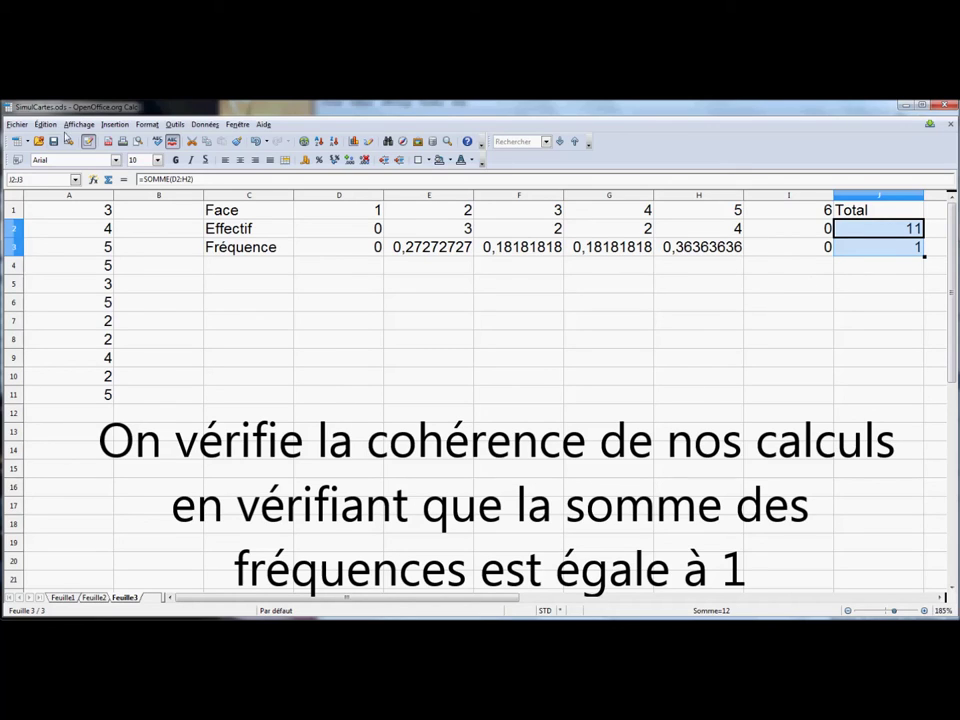
click(53, 142)
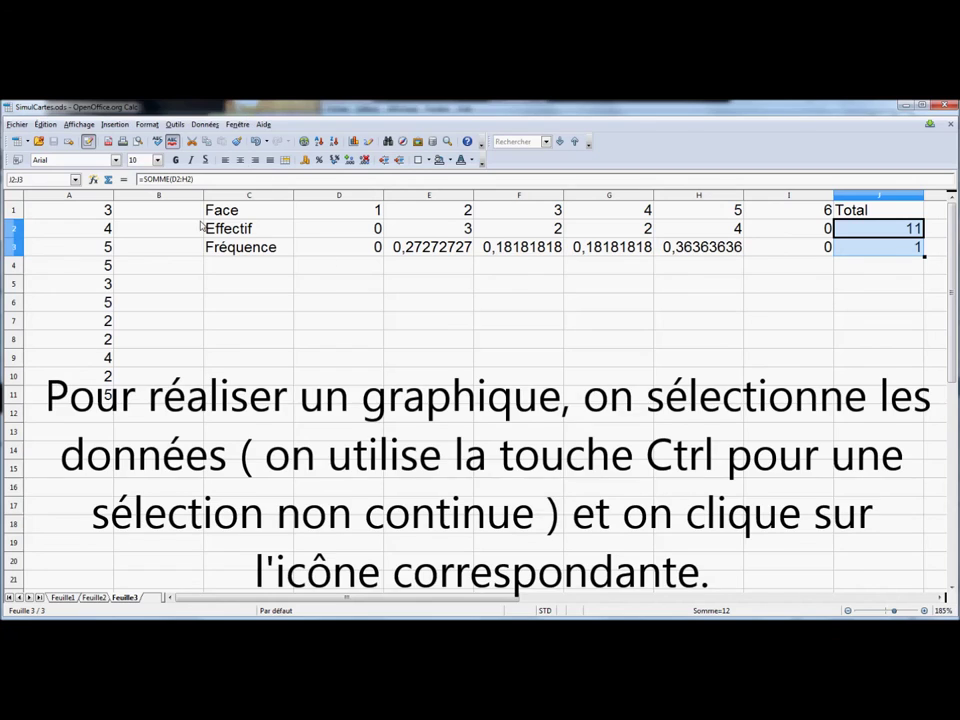
Start a chart from the Face and Fréquence rows, C1:H1 and C3:H3, keeping the chart wizard clear of the preview
drag(222, 210, 692, 213)
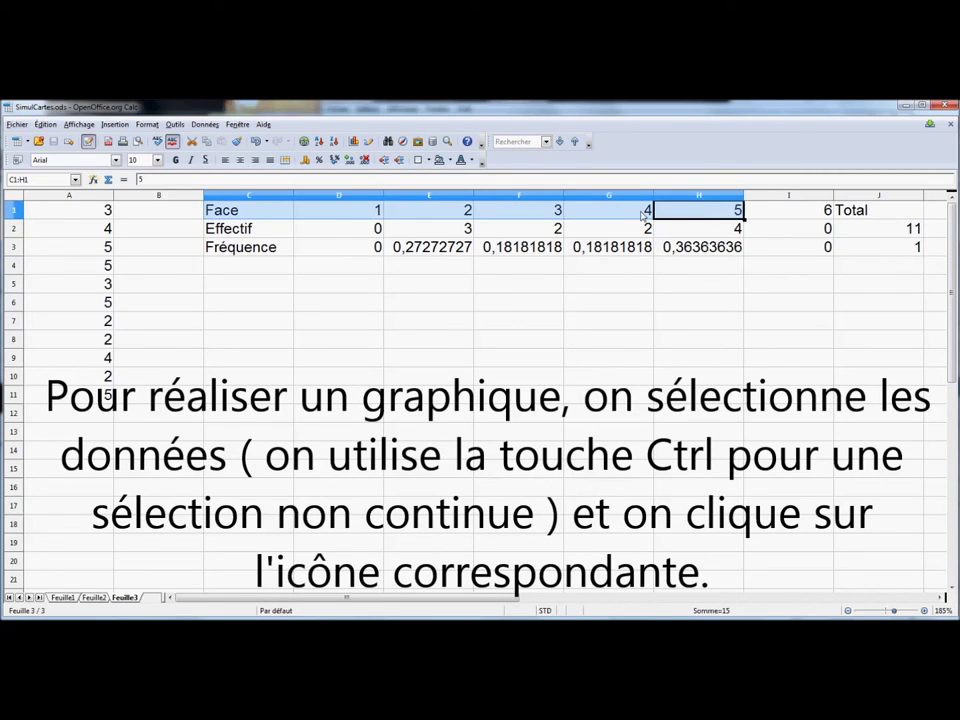
drag(212, 247, 673, 257)
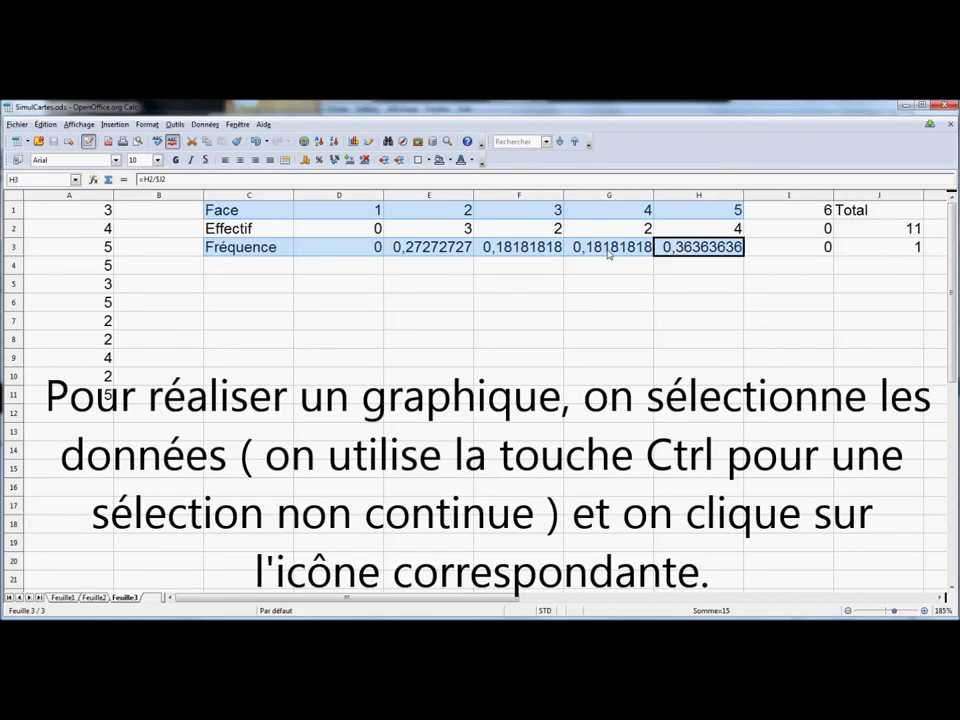
click(355, 142)
drag(100, 285, 251, 313)
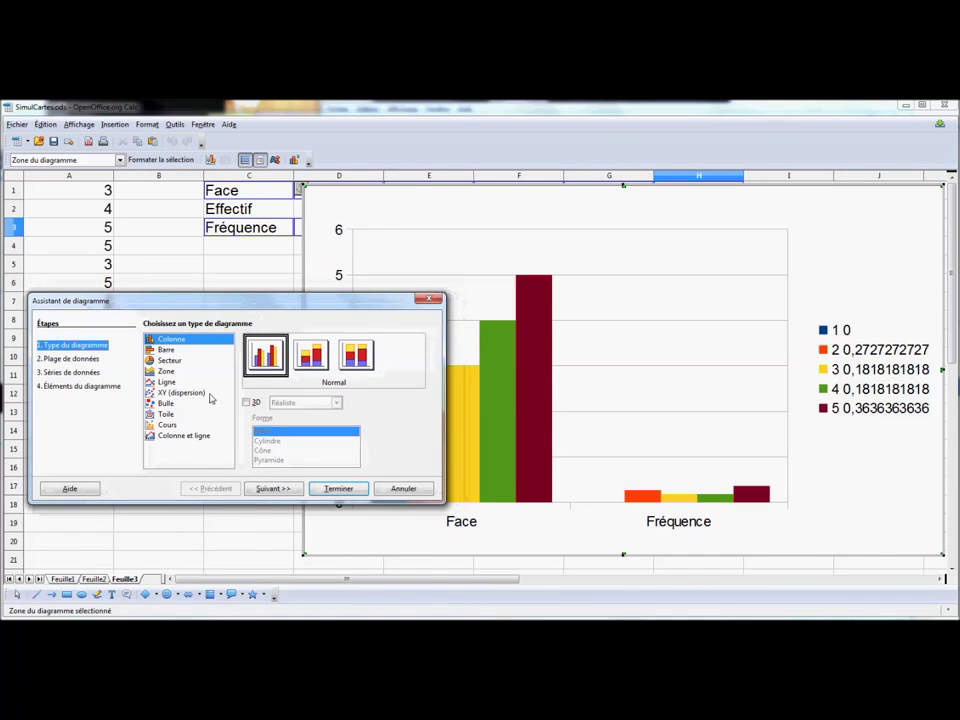
Keep the normal column chart type, and set the data series in rows with the first row as label
click(275, 489)
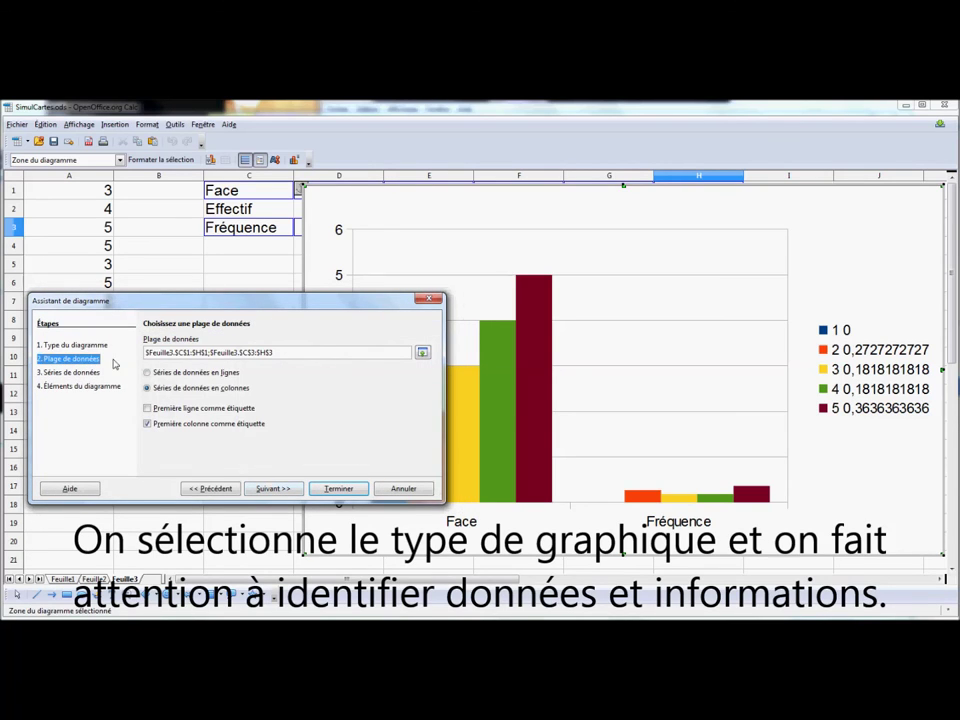
click(178, 373)
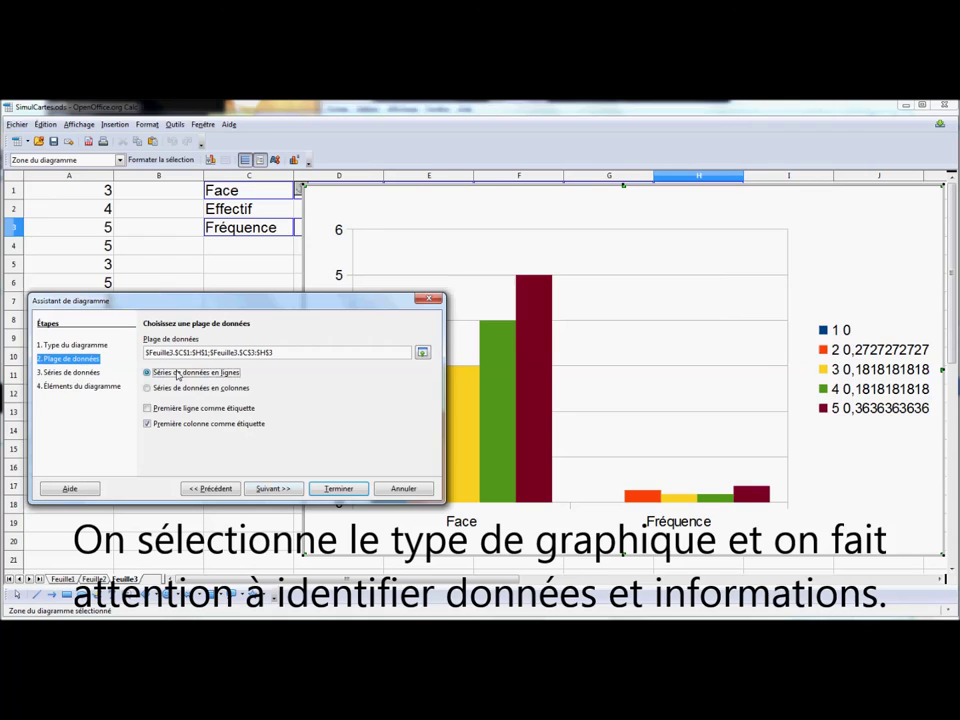
click(207, 410)
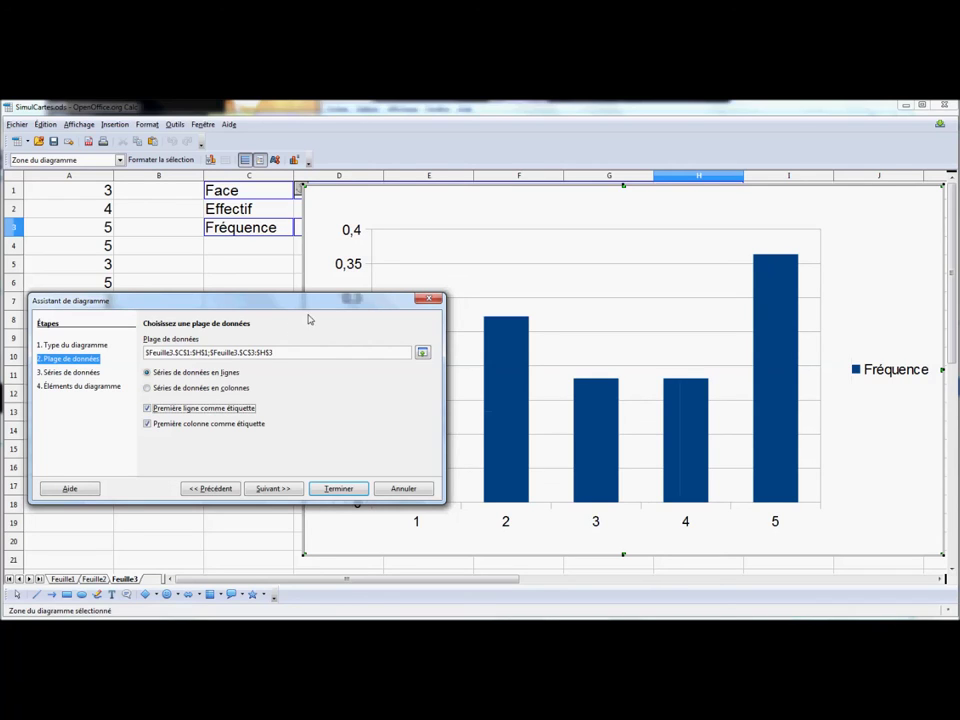
Keep the proposed data series, title the chart "Fréquence d'apparition de chaque face" and finish creating it
click(288, 489)
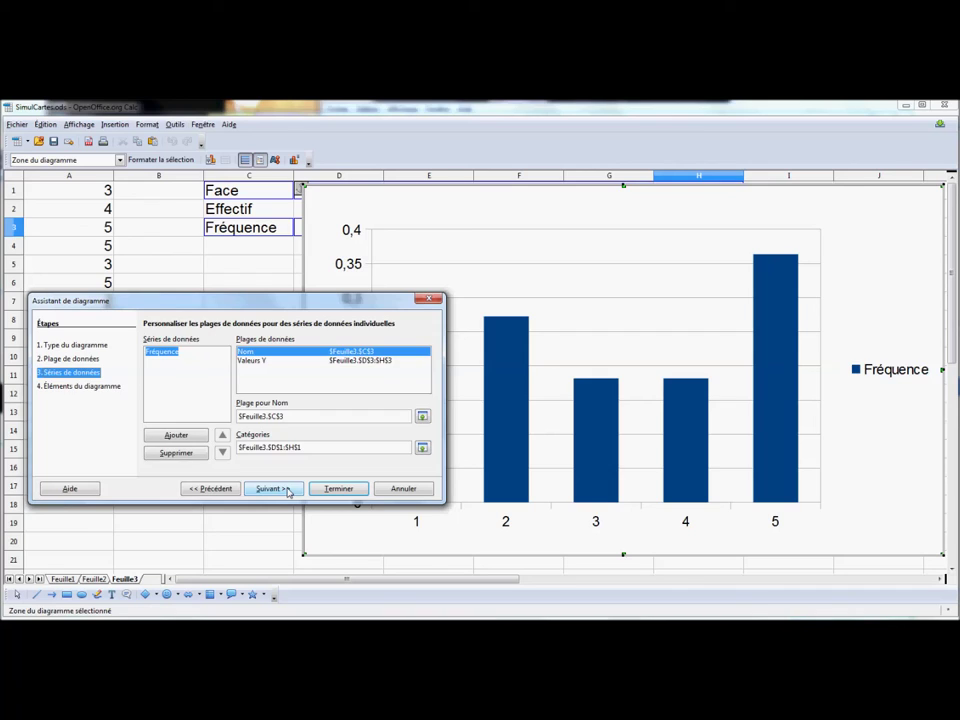
click(288, 489)
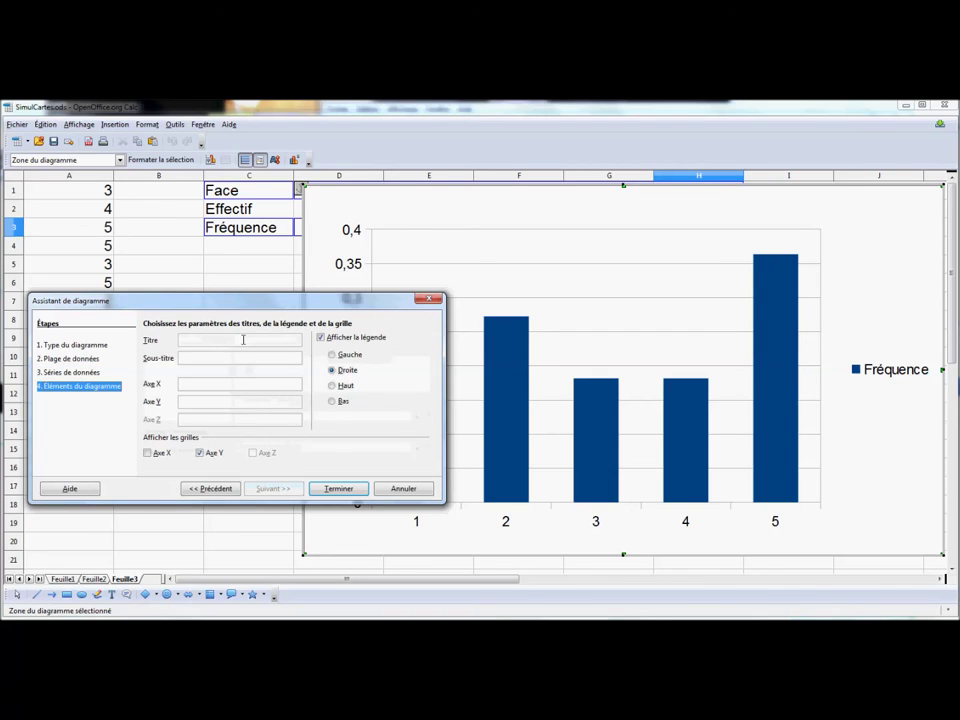
text(F)
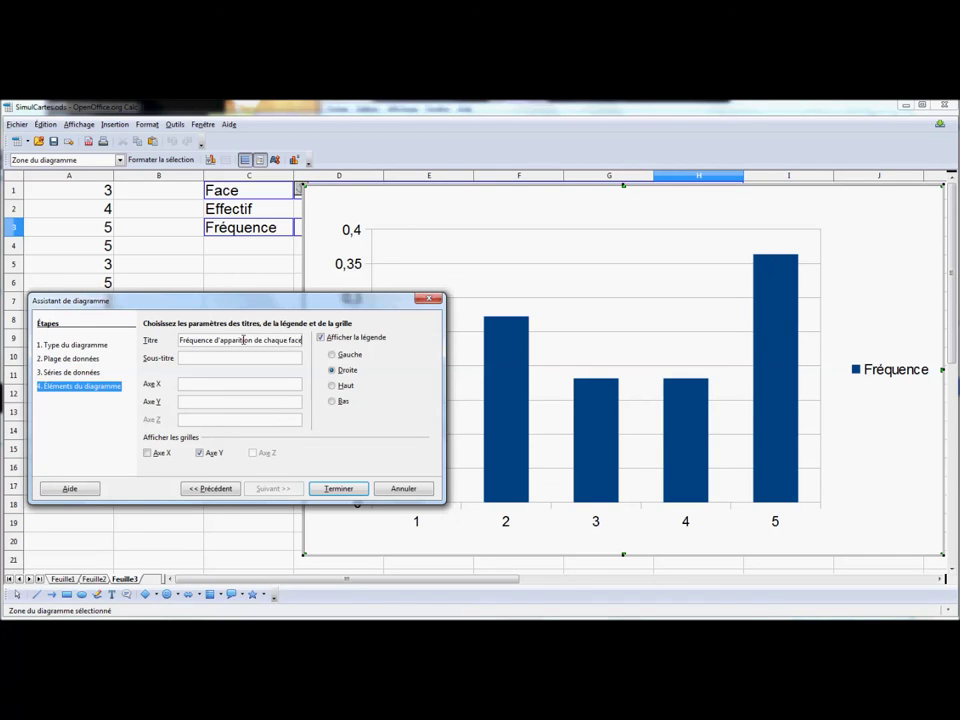
click(340, 488)
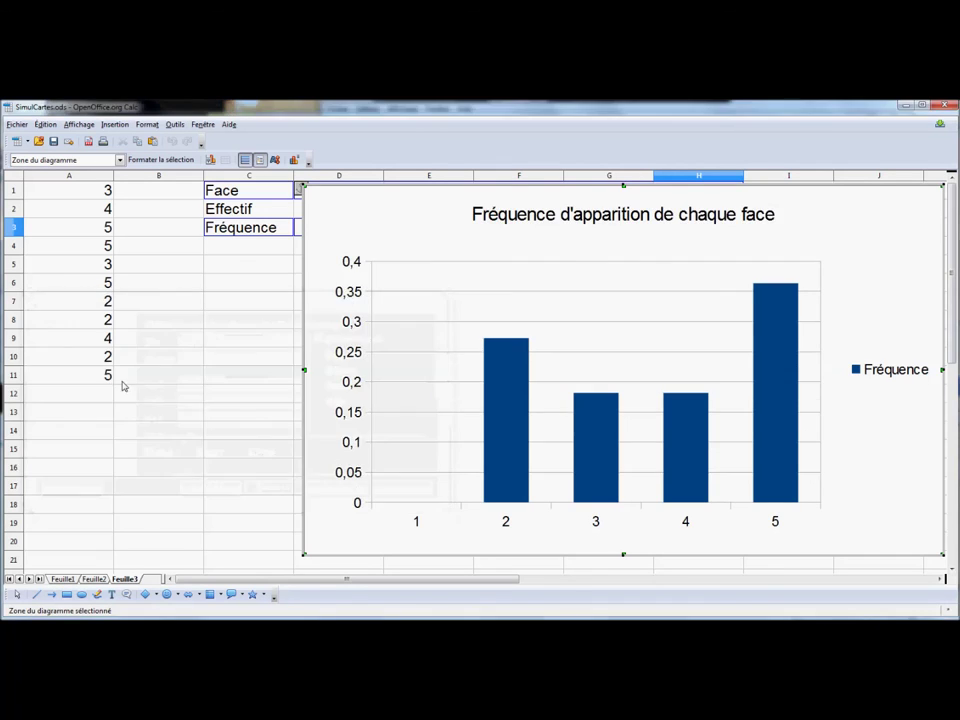